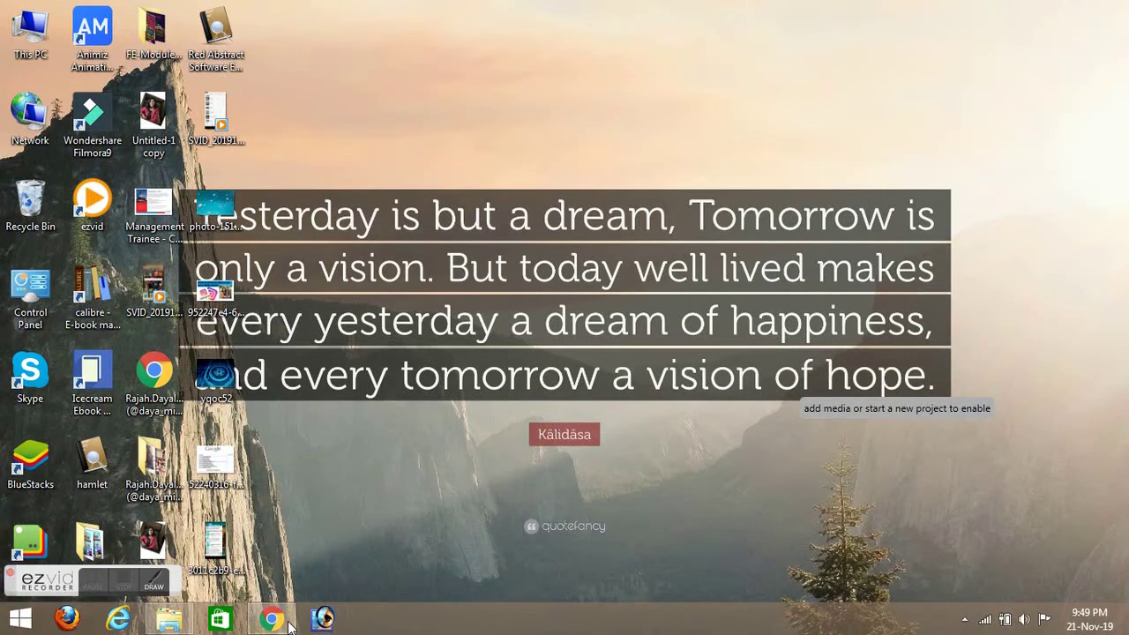
Launch Chrome and search Google for 'canva'
{"action": "left_click", "coordinate": [284, 621]}
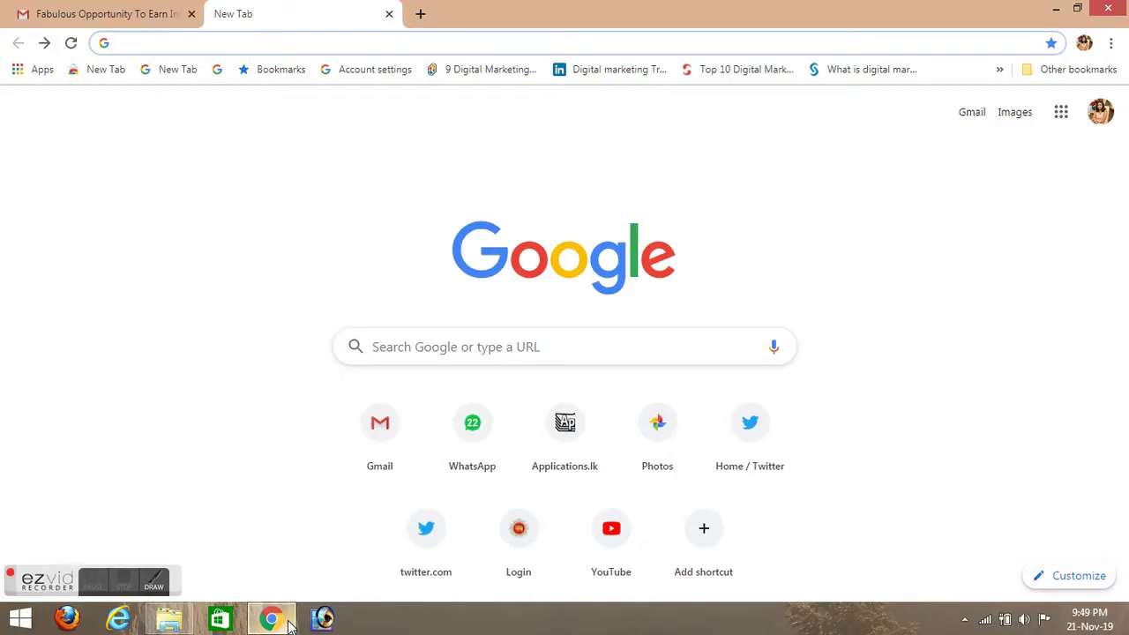
{"action": "left_click", "coordinate": [439, 360]}
{"action": "type", "text": "canva,com"}
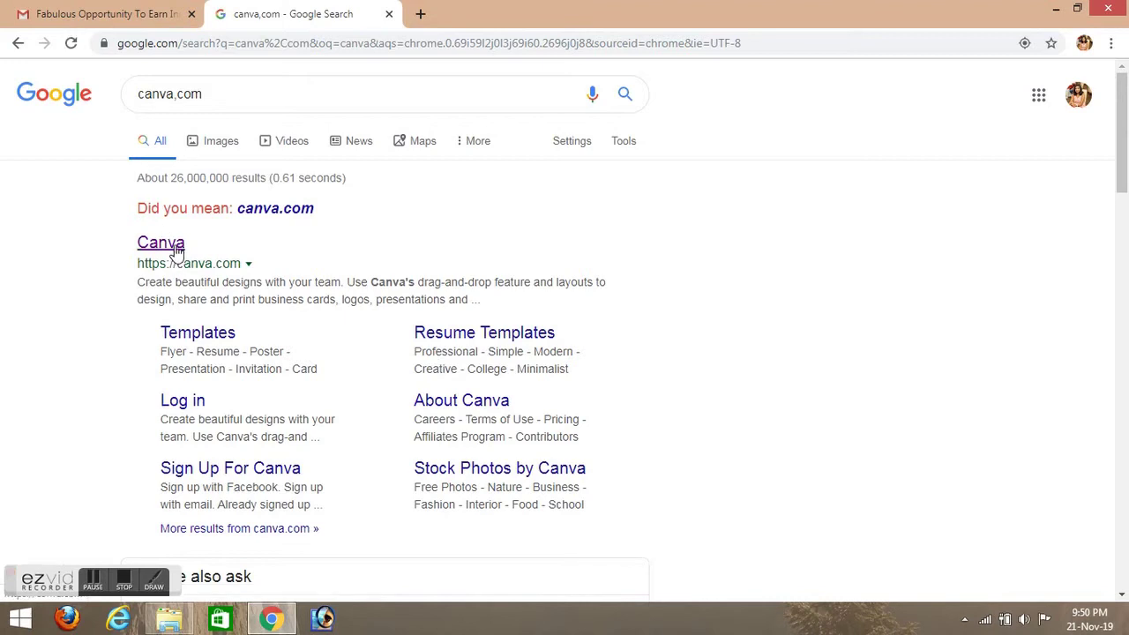
Open the Canva site and sign up with a Google account
{"action": "left_click", "coordinate": [176, 253]}
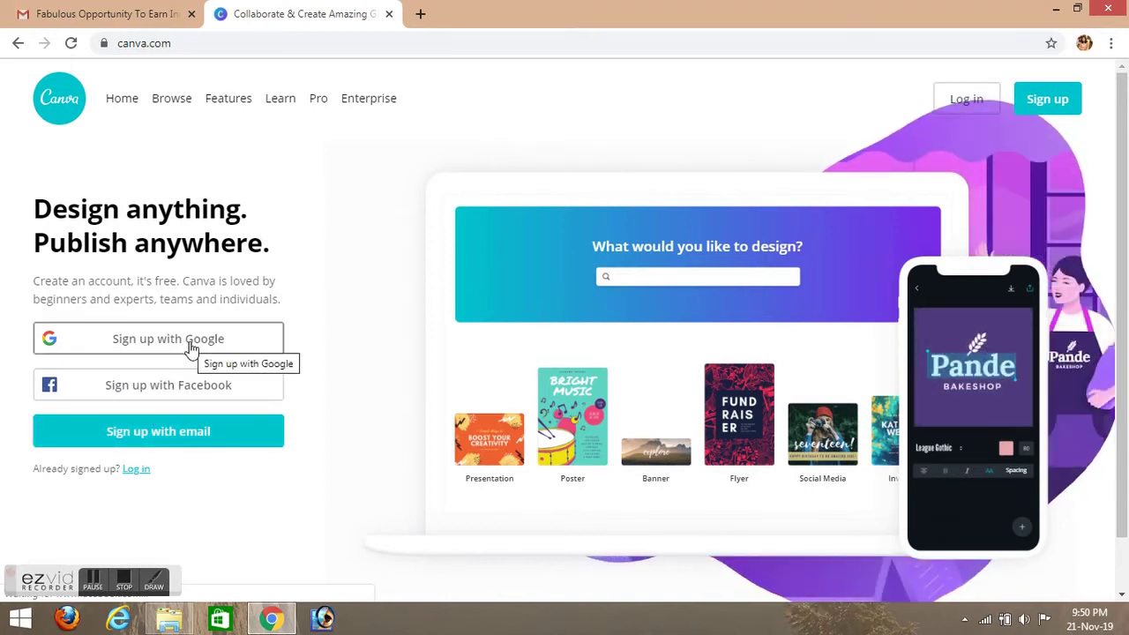
{"action": "left_click", "coordinate": [190, 346]}
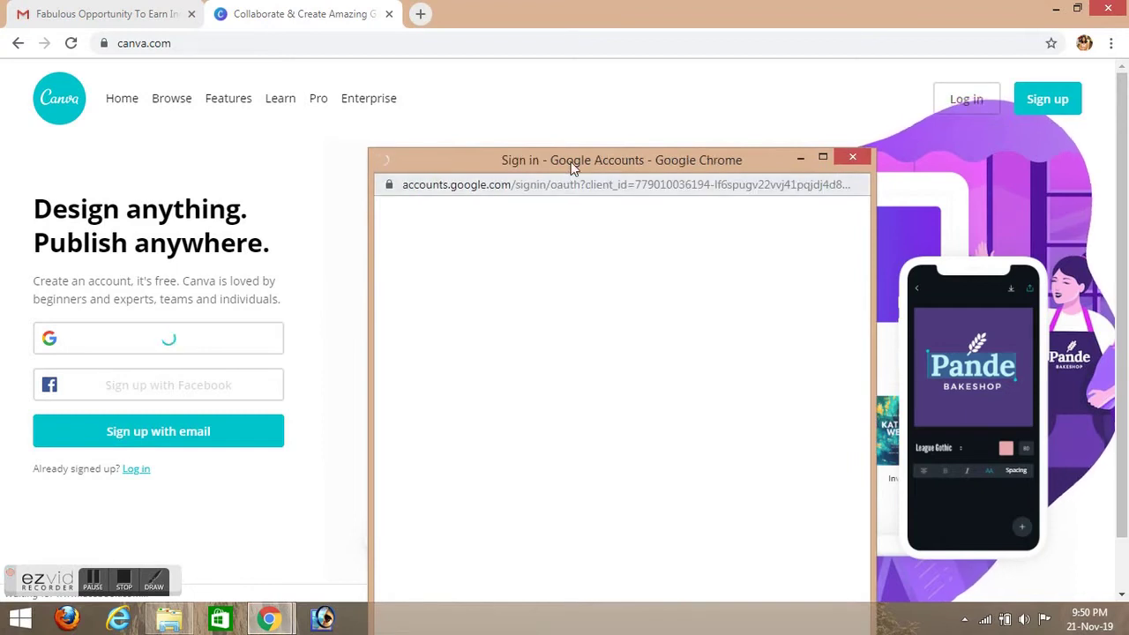
{"action": "left_click_drag", "start_coordinate": [570, 163], "coordinate": [573, 93]}
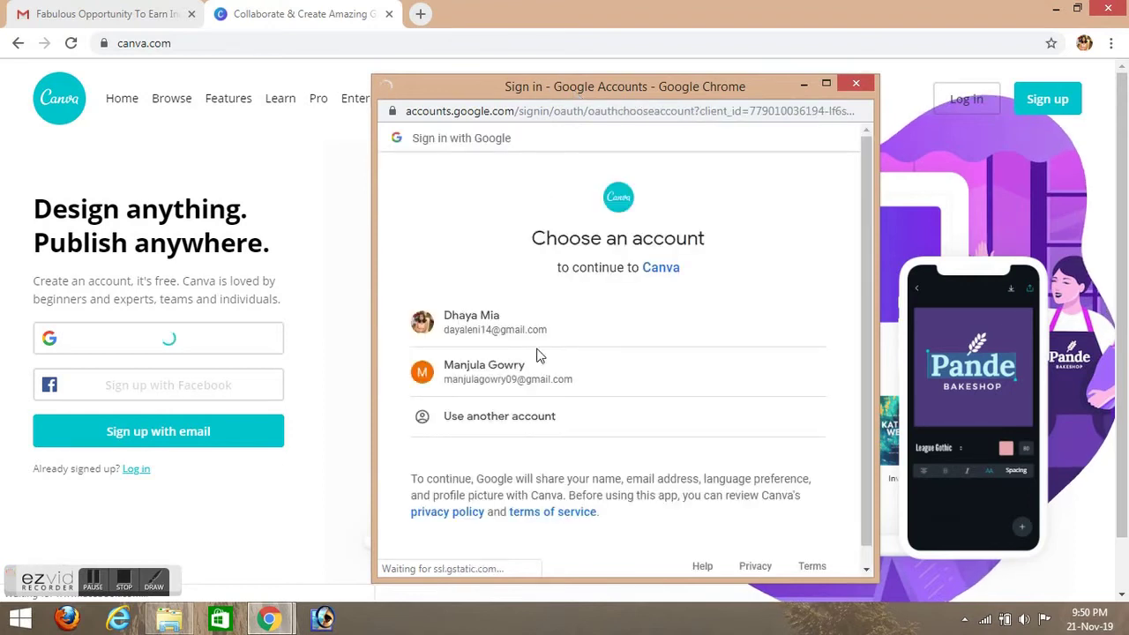
{"action": "left_click", "coordinate": [521, 328]}
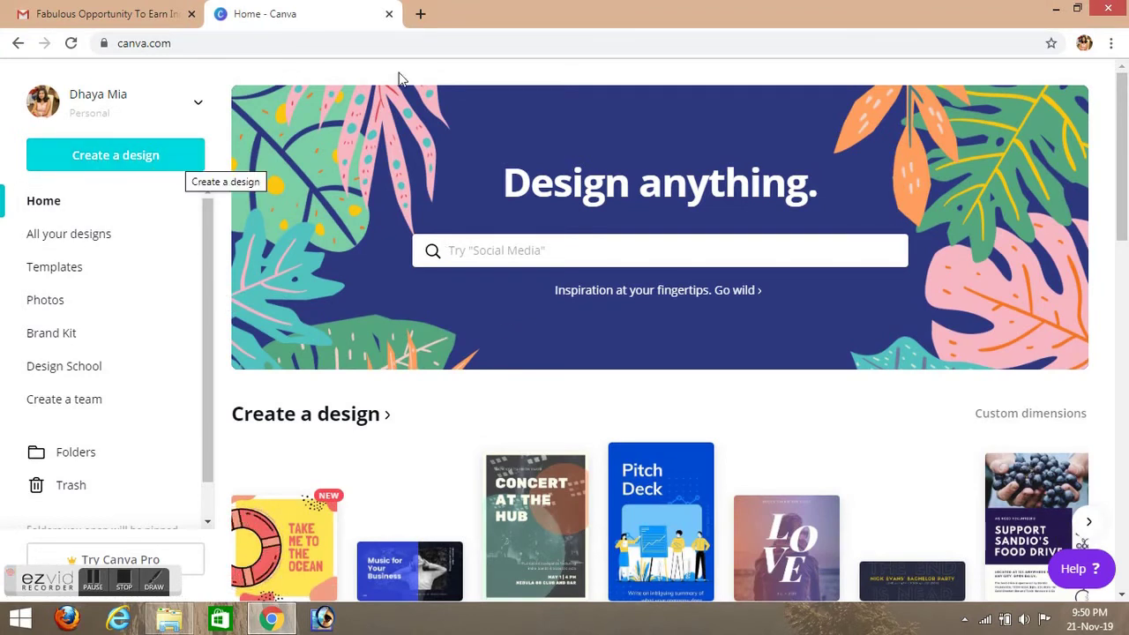
Scroll the Canva home page down to the Resumes template row
{"action": "left_click", "coordinate": [513, 253]}
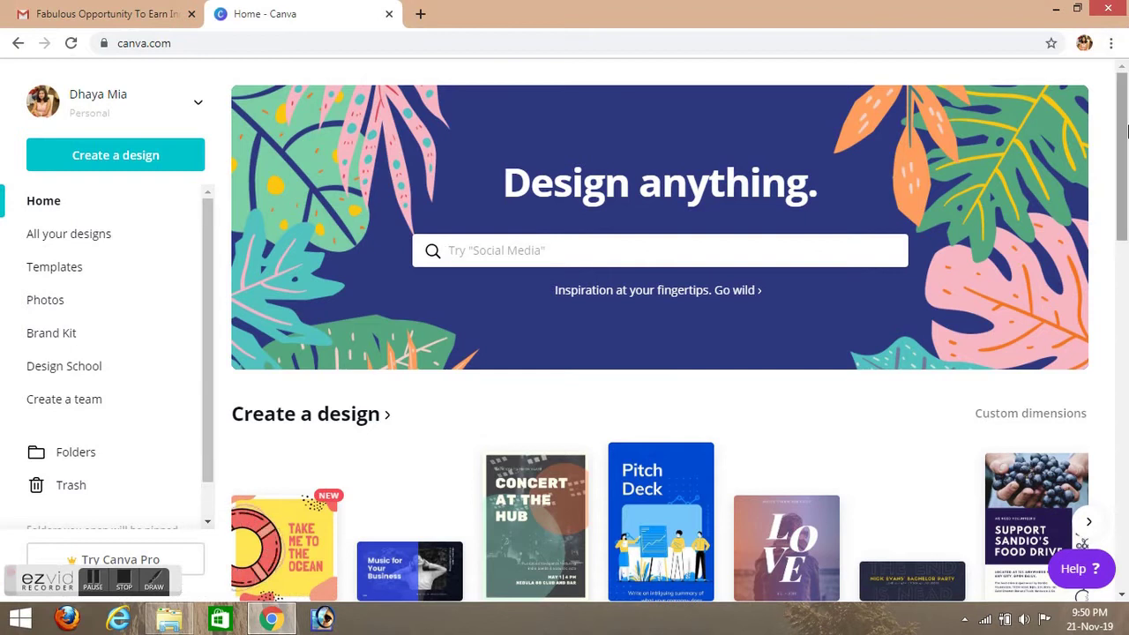
{"action": "left_click_drag", "start_coordinate": [1125, 126], "coordinate": [1126, 274]}
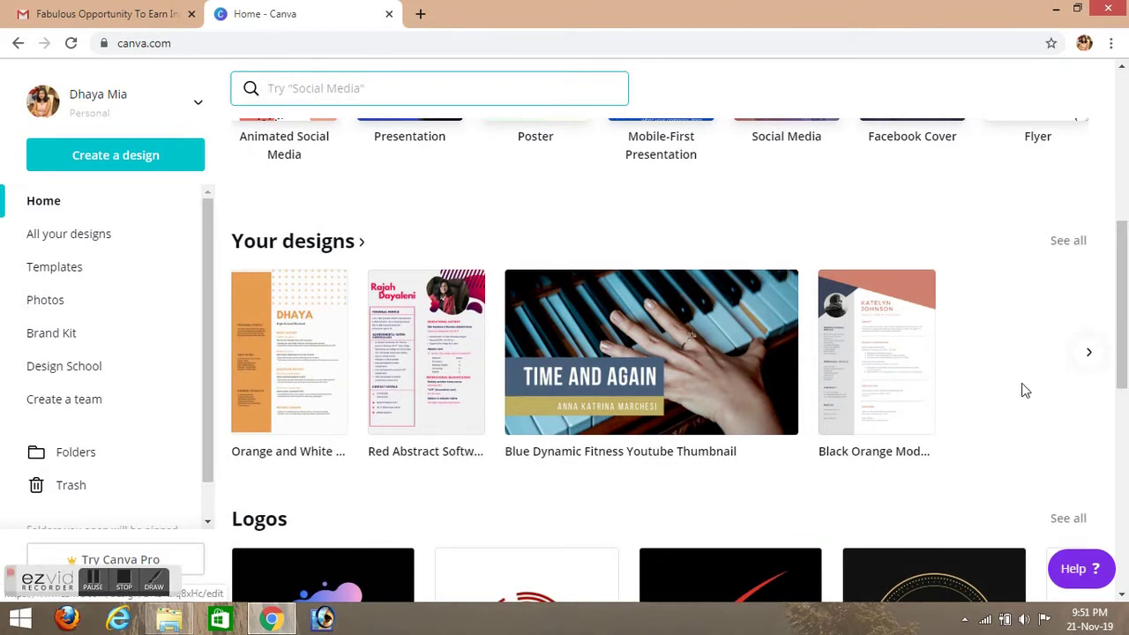
{"action": "left_click_drag", "start_coordinate": [1122, 322], "coordinate": [1126, 472]}
{"action": "scroll", "coordinate": [1126, 502], "scroll_direction": "down", "scroll_amount": 5}
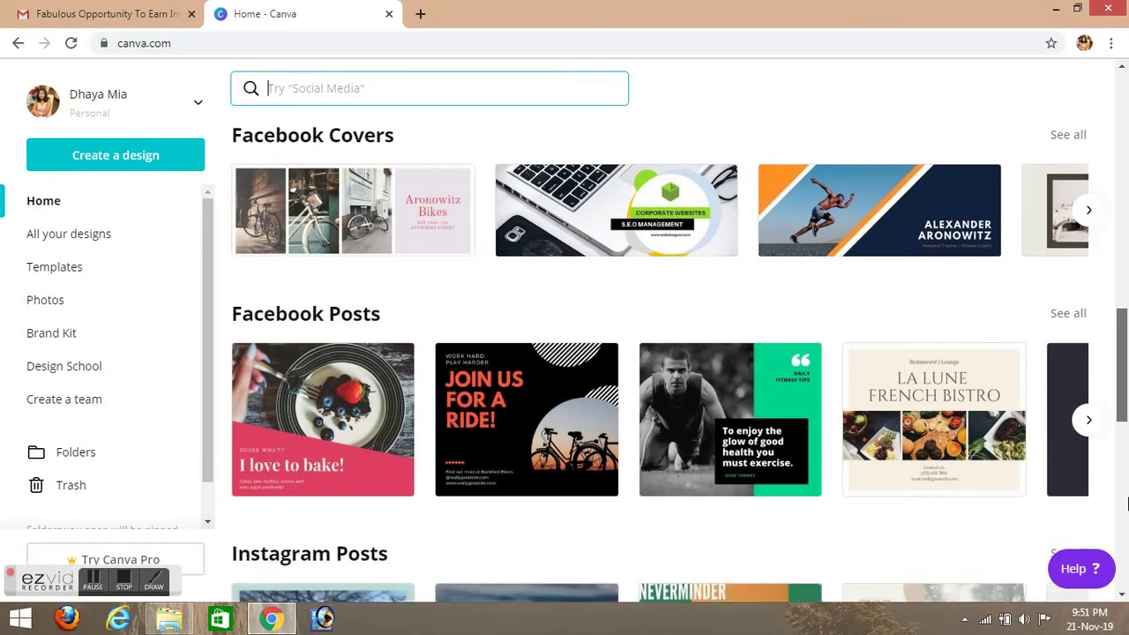
{"action": "scroll", "coordinate": [1127, 555], "scroll_direction": "down", "scroll_amount": 3}
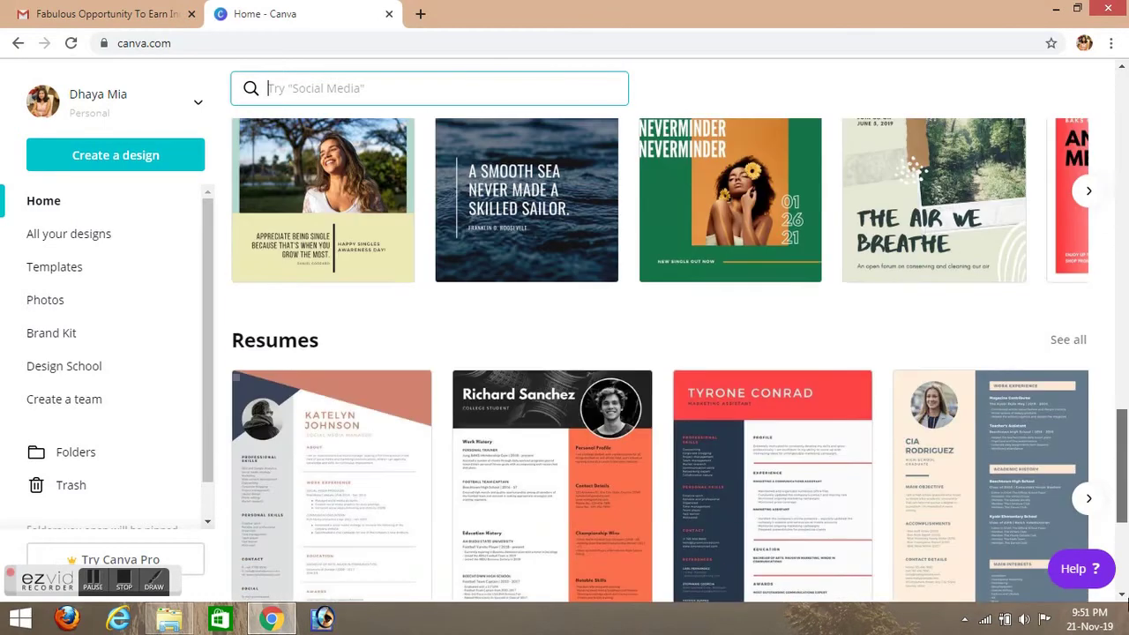
{"action": "scroll", "coordinate": [1125, 530], "scroll_direction": "down", "scroll_amount": 2}
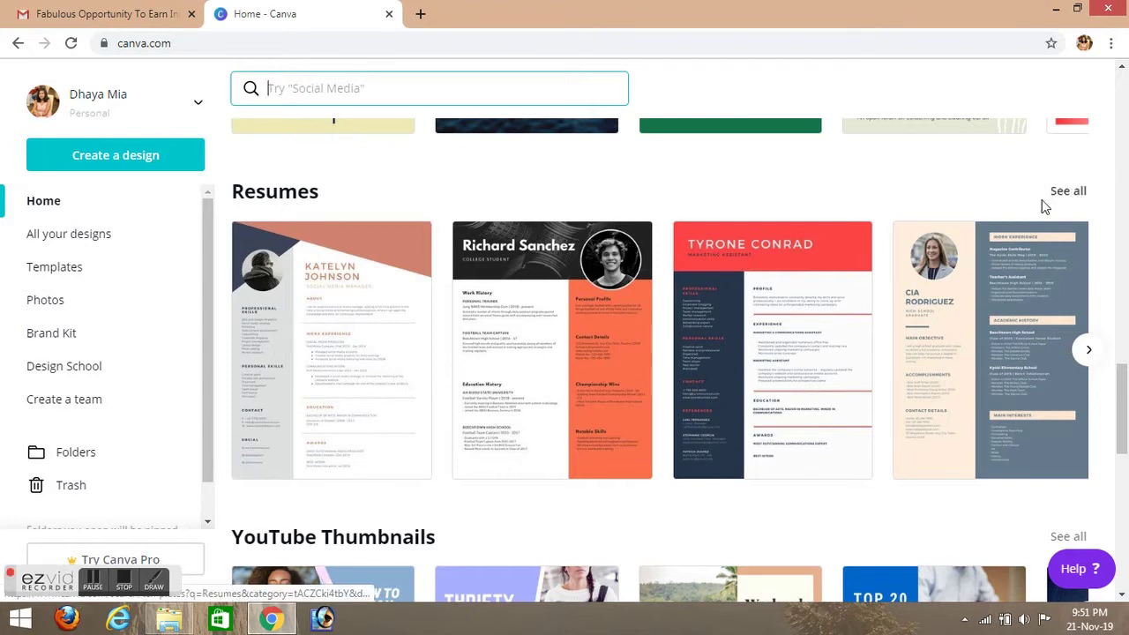
Open all Resumes templates and pick Black Orange Modern Photo College Resume
{"action": "left_click", "coordinate": [1065, 196]}
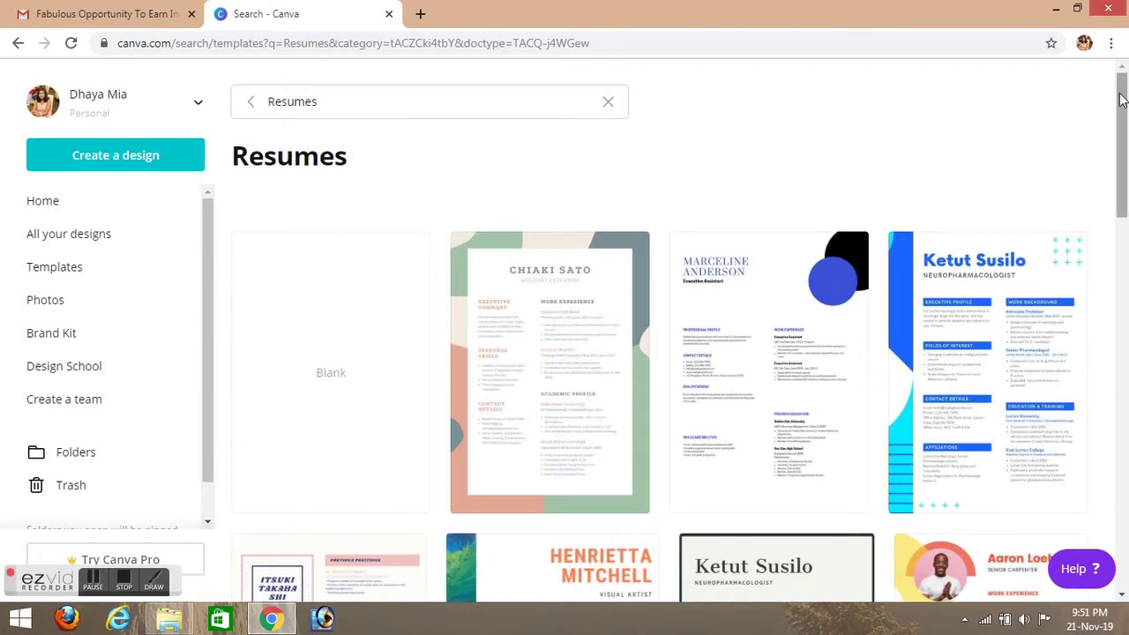
{"action": "scroll", "coordinate": [1126, 200], "scroll_direction": "down", "scroll_amount": 3}
{"action": "left_click_drag", "start_coordinate": [1125, 200], "coordinate": [1124, 600]}
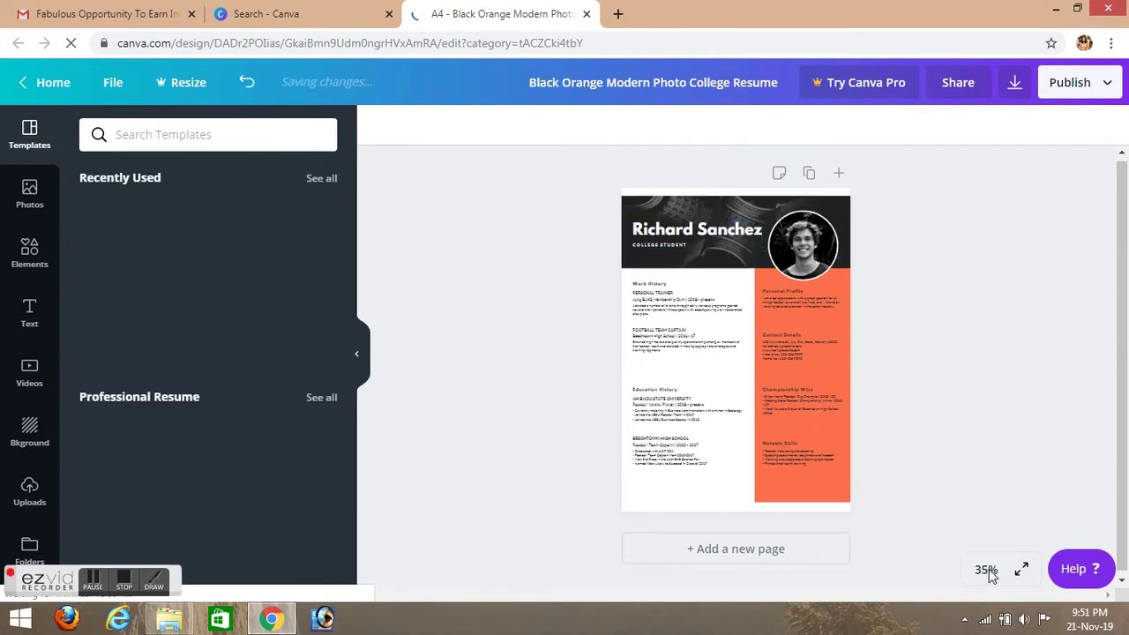
Zoom the resume to 75% and bring the sample name header into view
{"action": "left_click", "coordinate": [986, 570]}
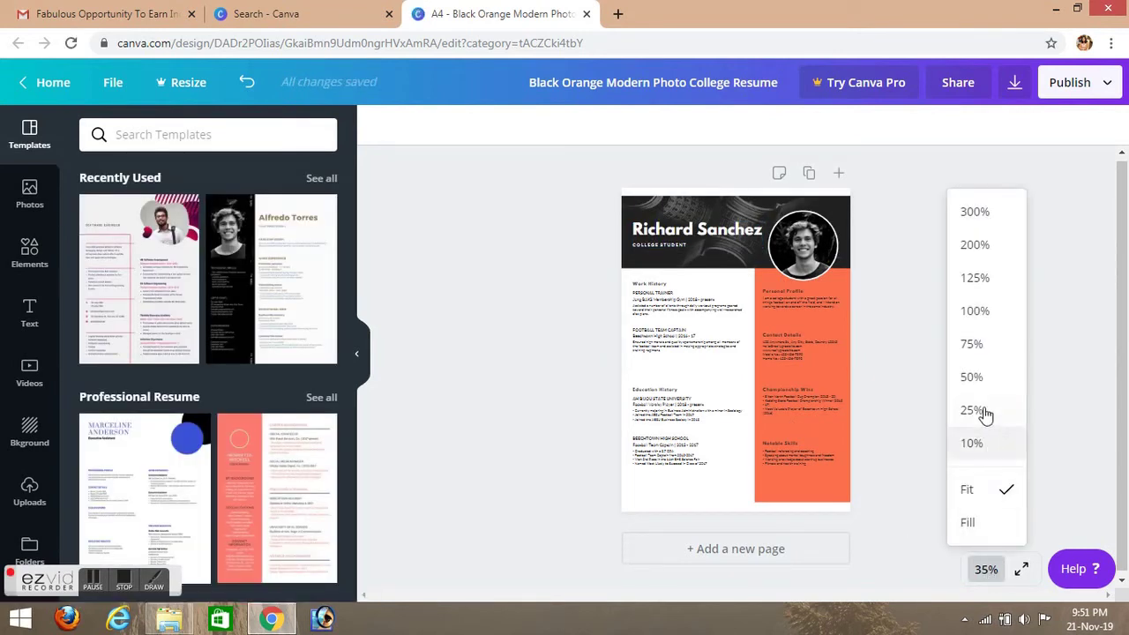
{"action": "left_click", "coordinate": [994, 344]}
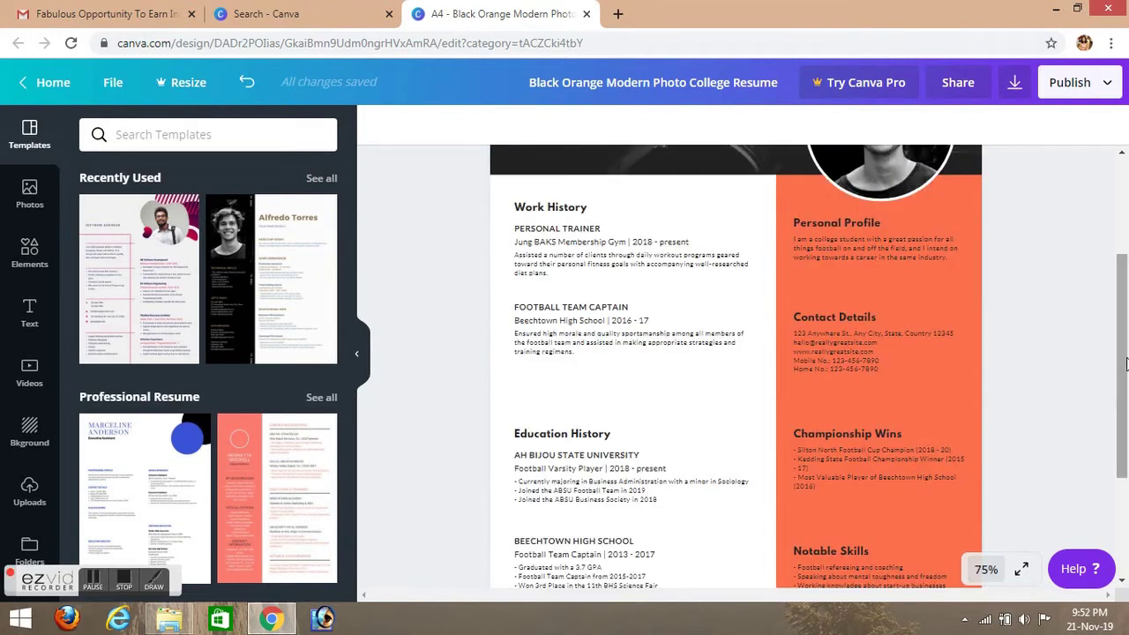
{"action": "left_click_drag", "start_coordinate": [1123, 360], "coordinate": [1126, 302]}
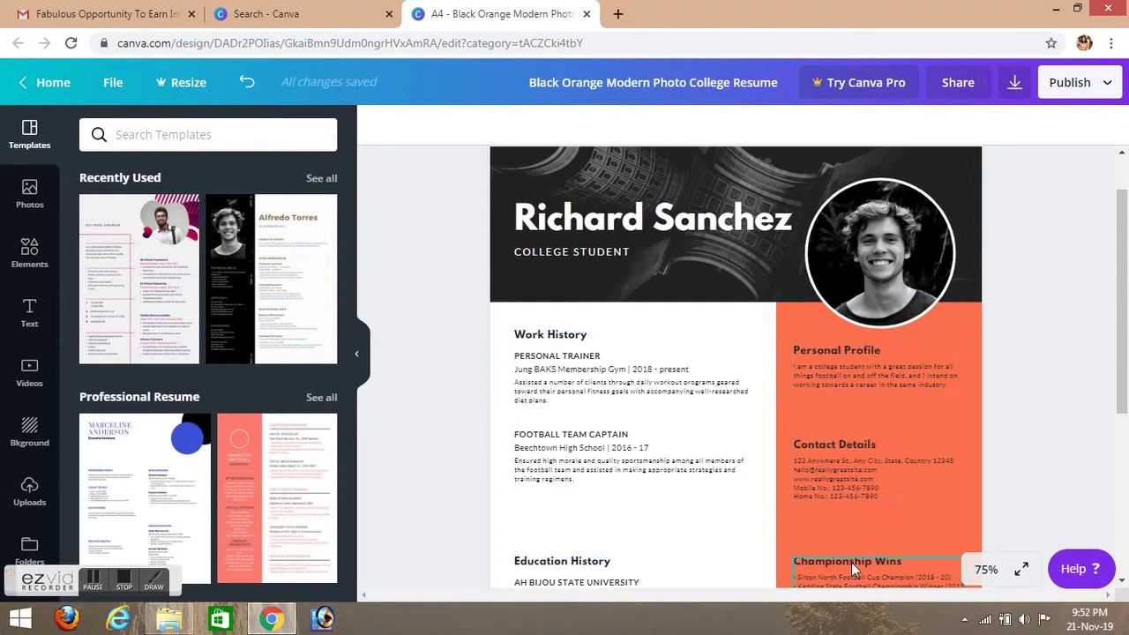
{"action": "left_click", "coordinate": [1015, 84]}
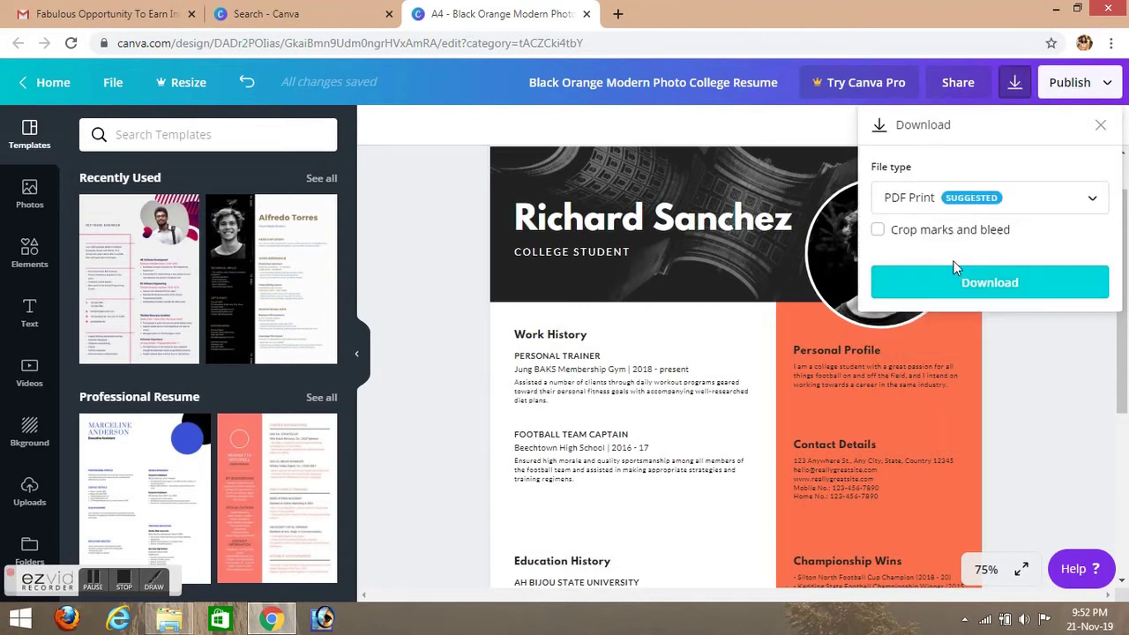
{"action": "left_click", "coordinate": [971, 202]}
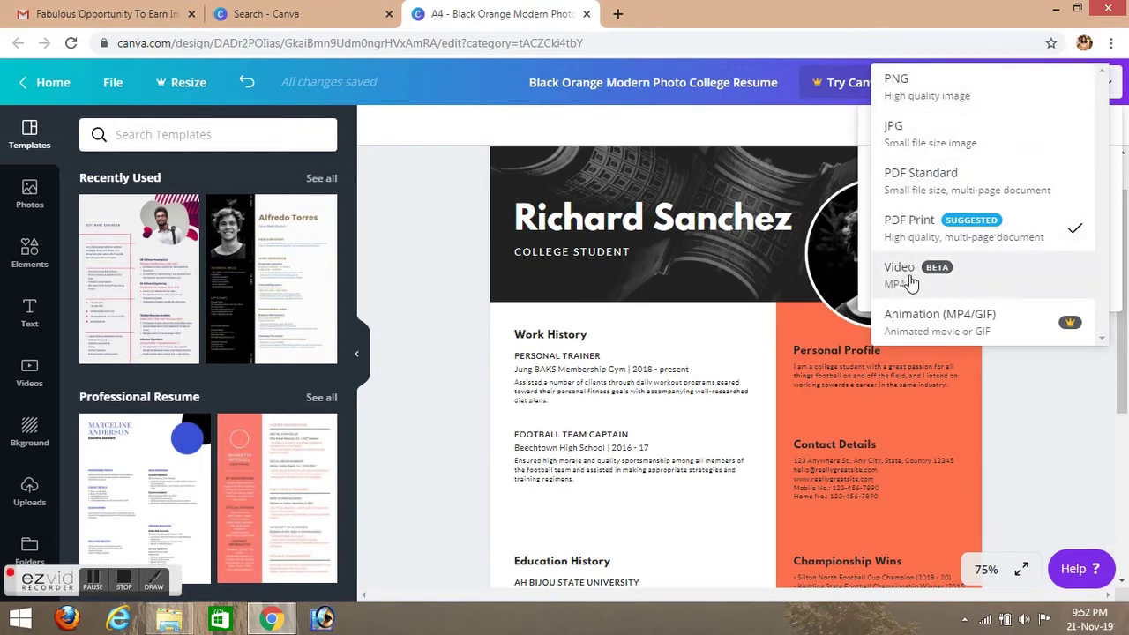
{"action": "left_click", "coordinate": [1034, 402]}
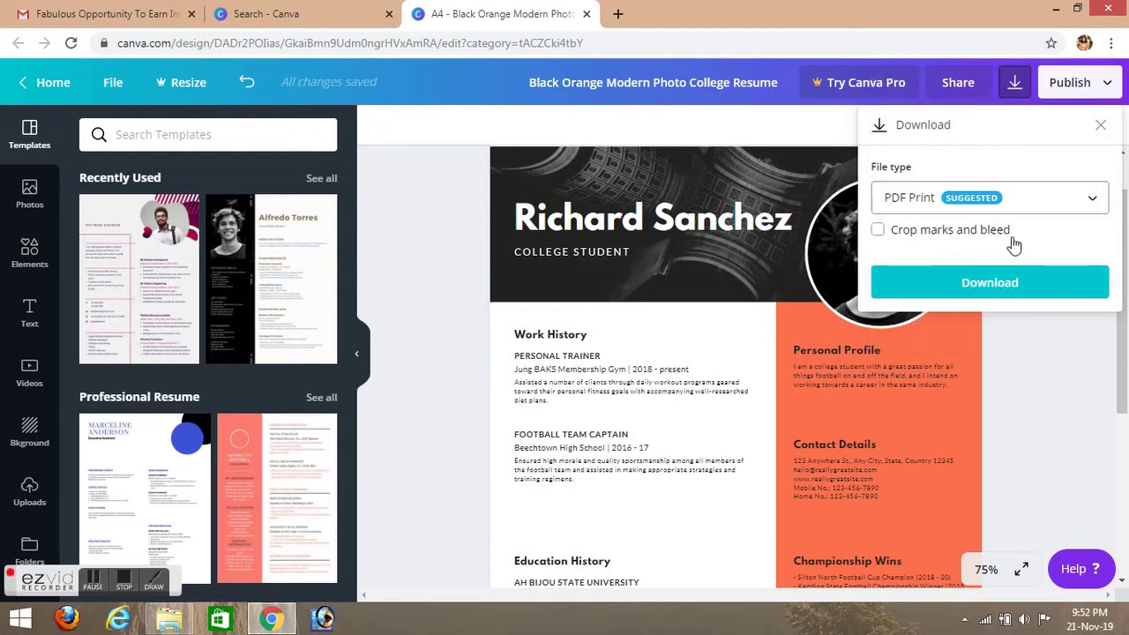
{"action": "left_click", "coordinate": [1102, 126]}
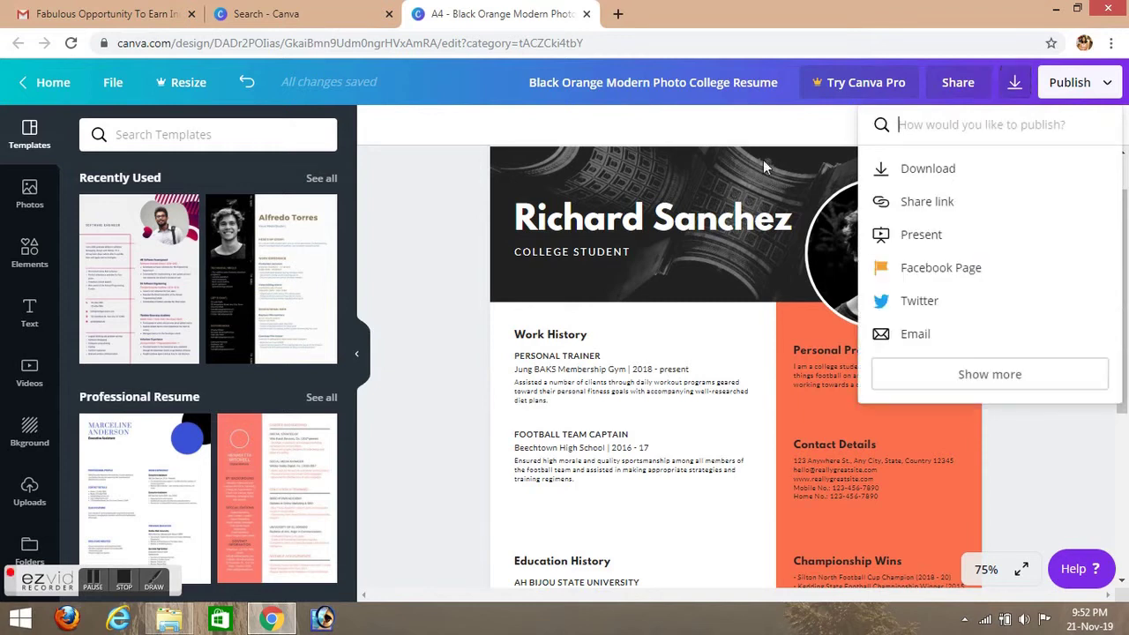
{"action": "left_click", "coordinate": [735, 128]}
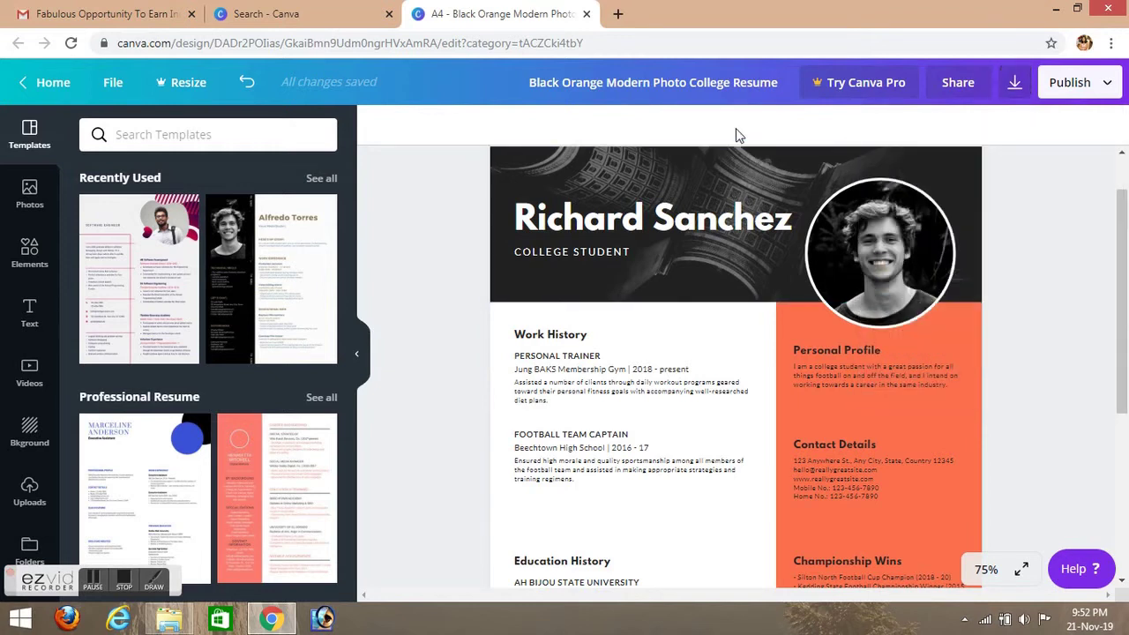
Delete the sample portrait from the circle frame and start an image upload from Uploads
{"action": "left_click", "coordinate": [867, 260]}
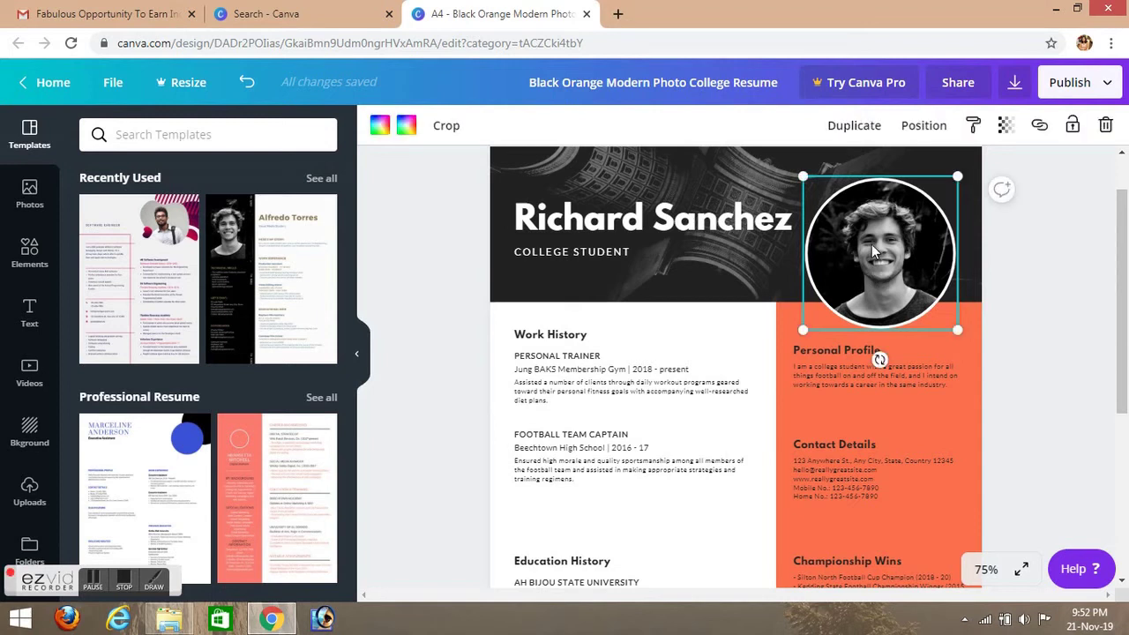
{"action": "key", "text": "Delete"}
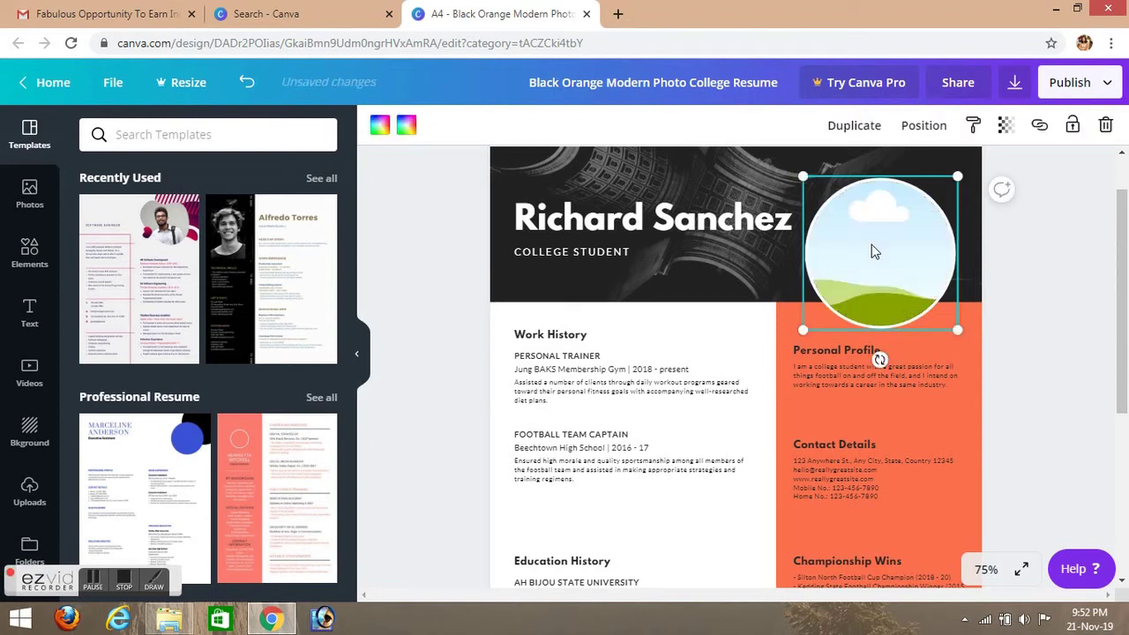
{"action": "scroll", "coordinate": [1122, 579], "scroll_direction": "down", "scroll_amount": 3}
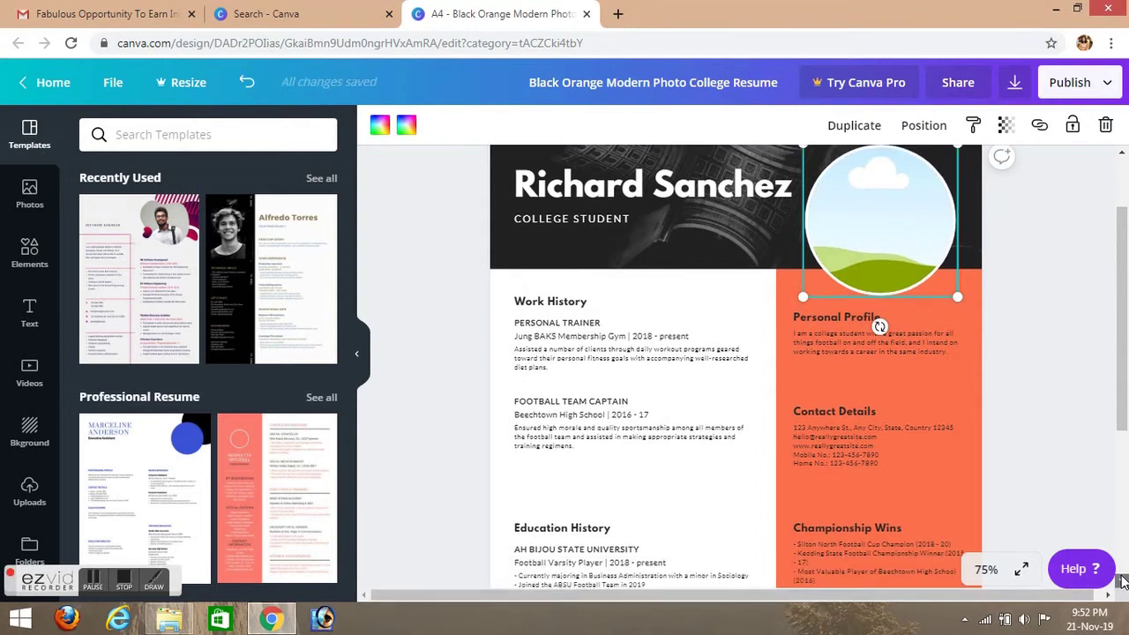
{"action": "scroll", "coordinate": [1123, 579], "scroll_direction": "down", "scroll_amount": 3}
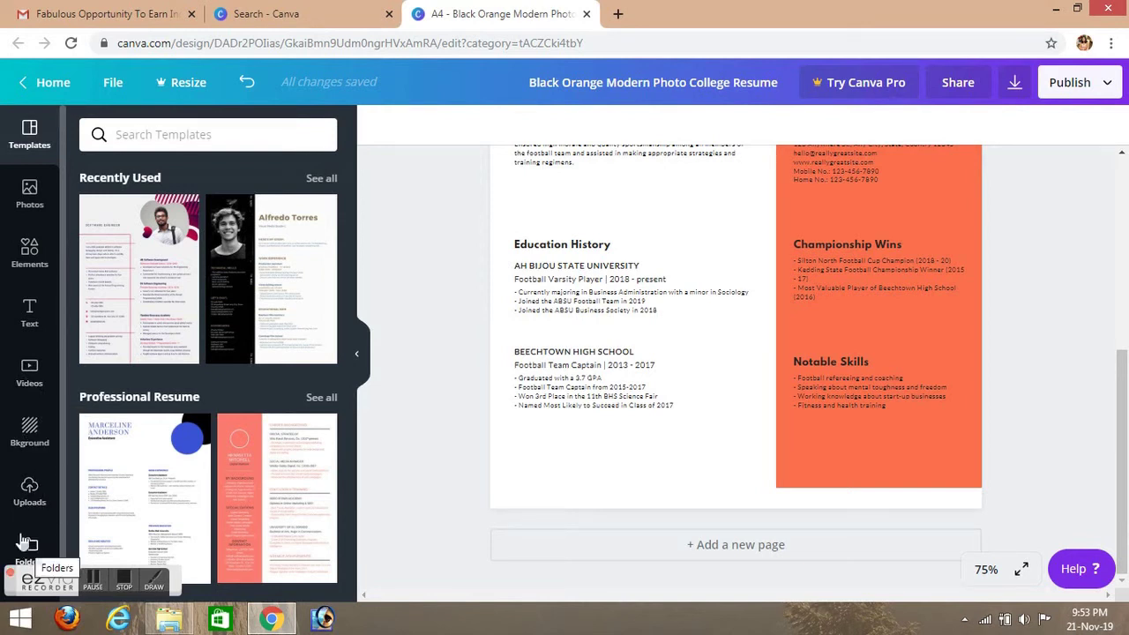
{"action": "left_click", "coordinate": [29, 494]}
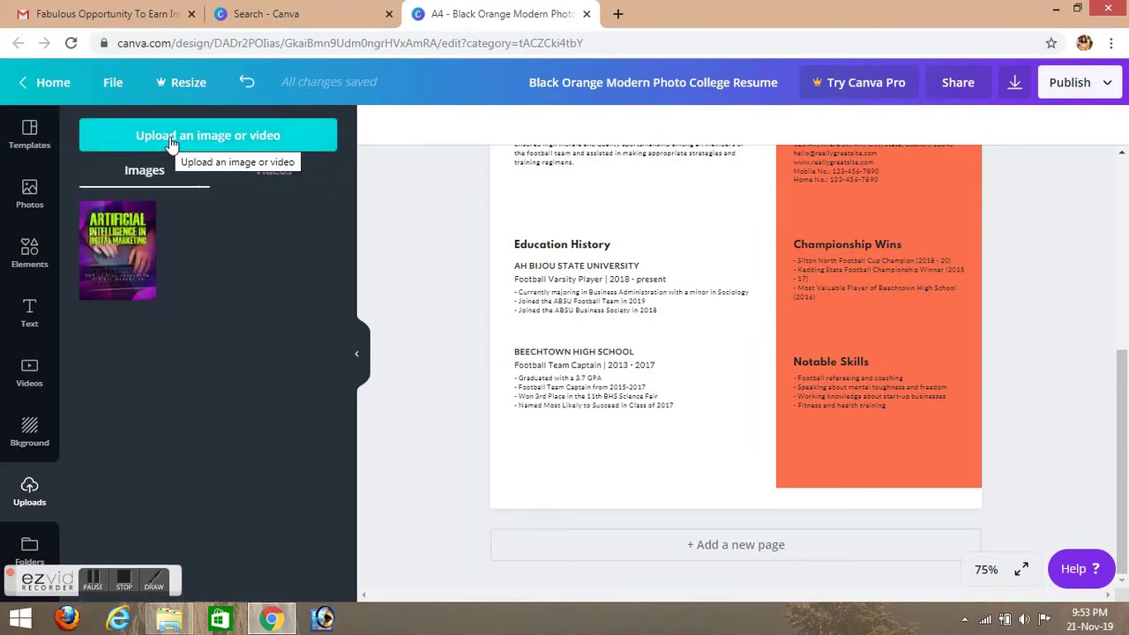
{"action": "left_click", "coordinate": [171, 139]}
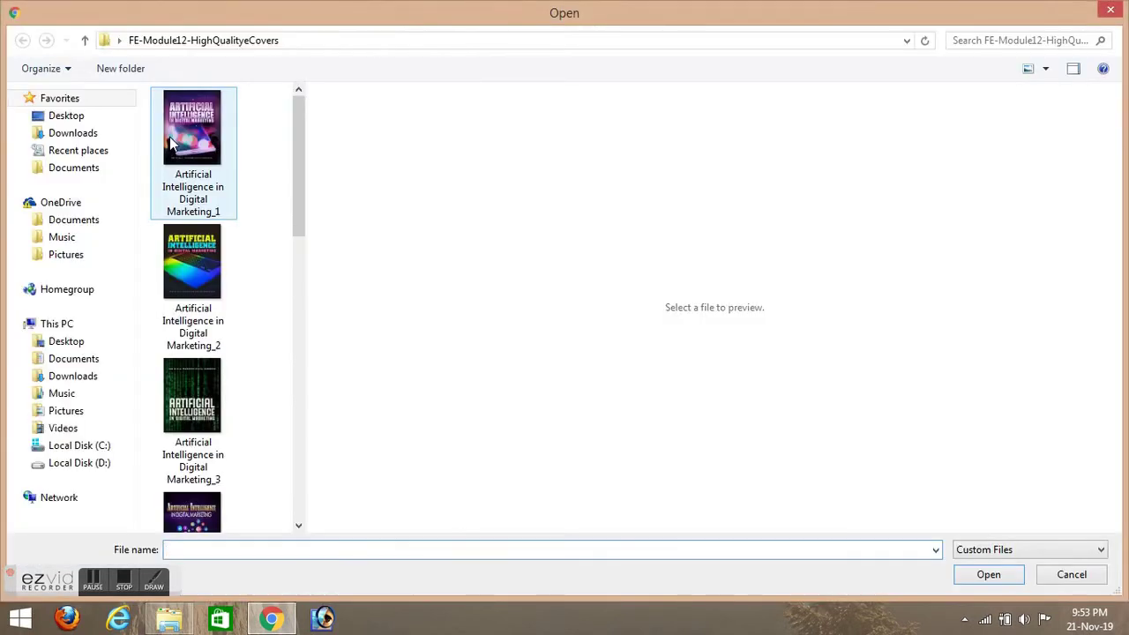
Upload the black-and-white portrait from the phone's Download folder
{"action": "left_click", "coordinate": [112, 410]}
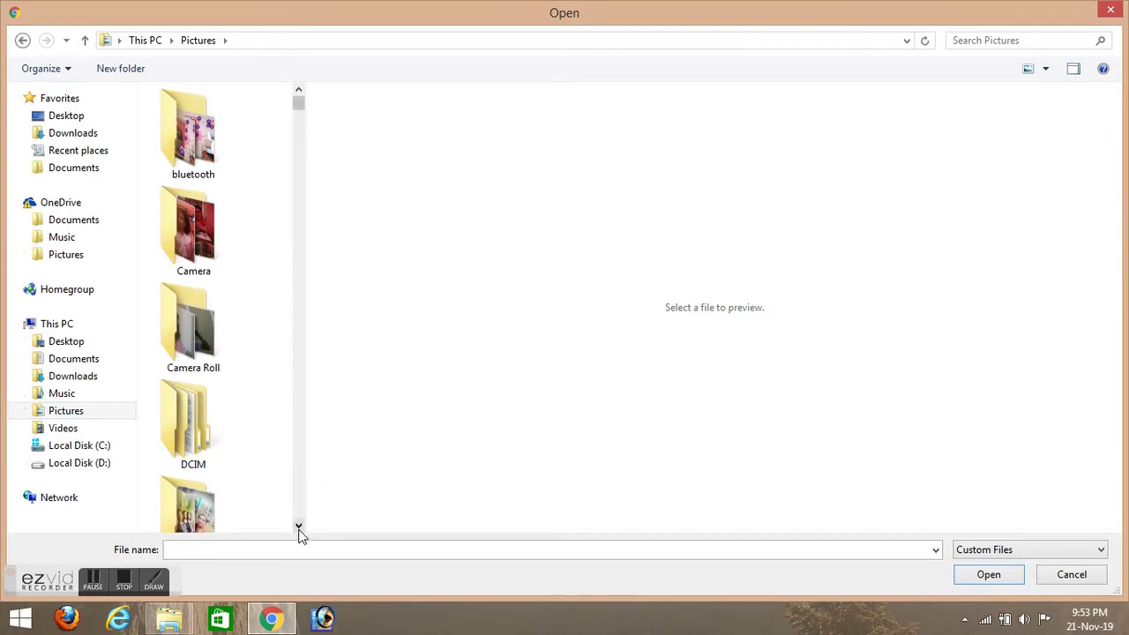
{"action": "scroll", "coordinate": [298, 534], "scroll_direction": "down", "scroll_amount": 5}
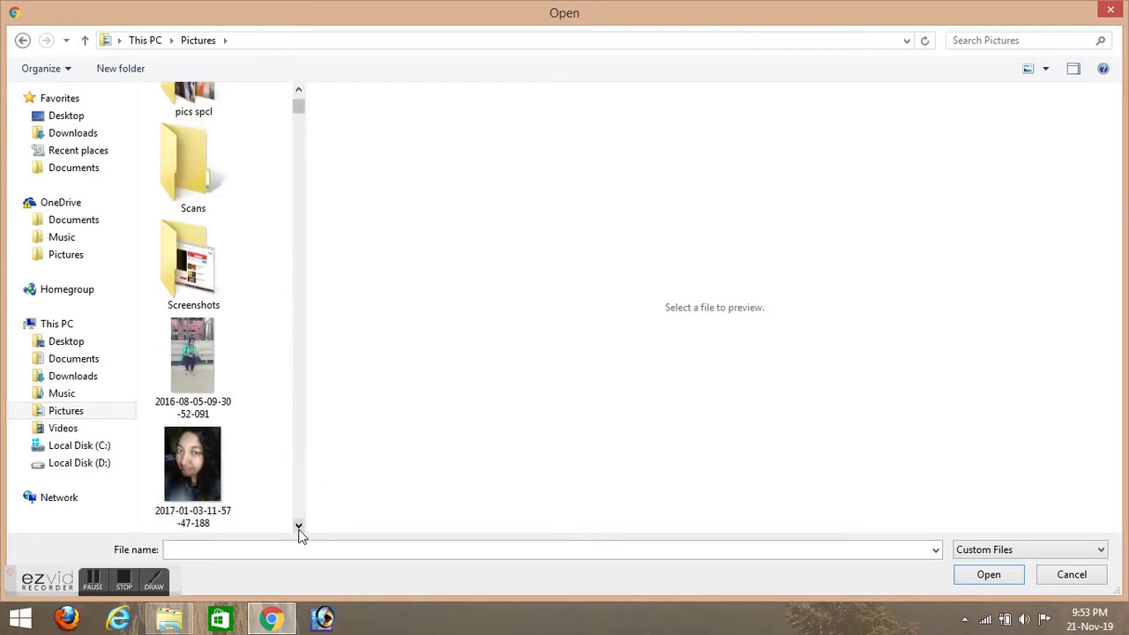
{"action": "scroll", "coordinate": [298, 534], "scroll_direction": "down", "scroll_amount": 5}
{"action": "scroll", "coordinate": [298, 533], "scroll_direction": "down", "scroll_amount": 2}
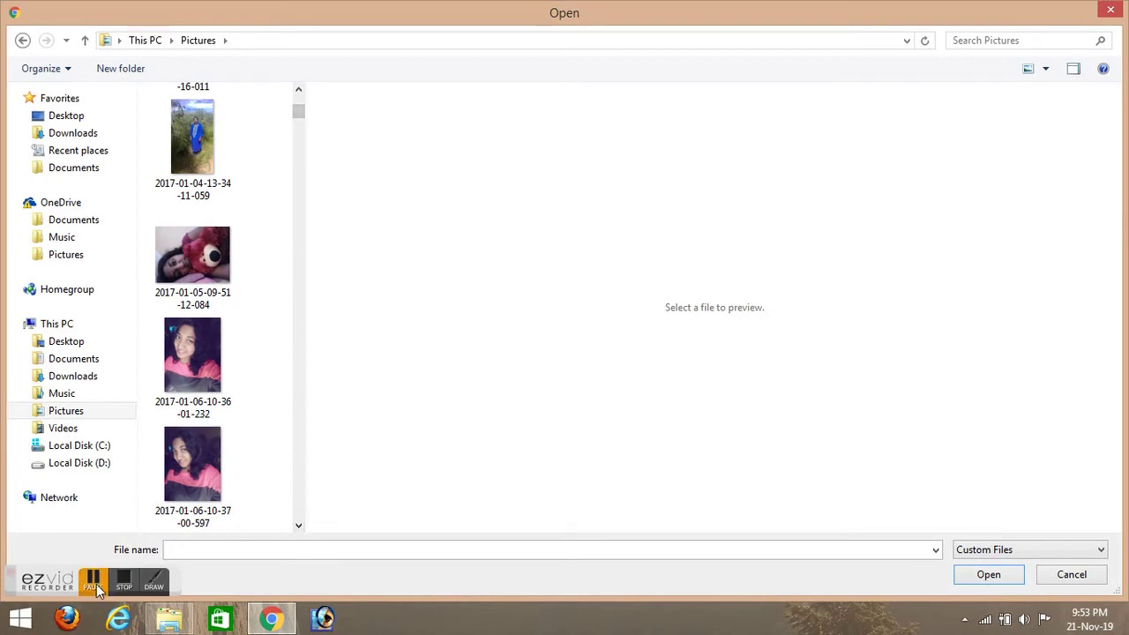
{"action": "left_click", "coordinate": [94, 583]}
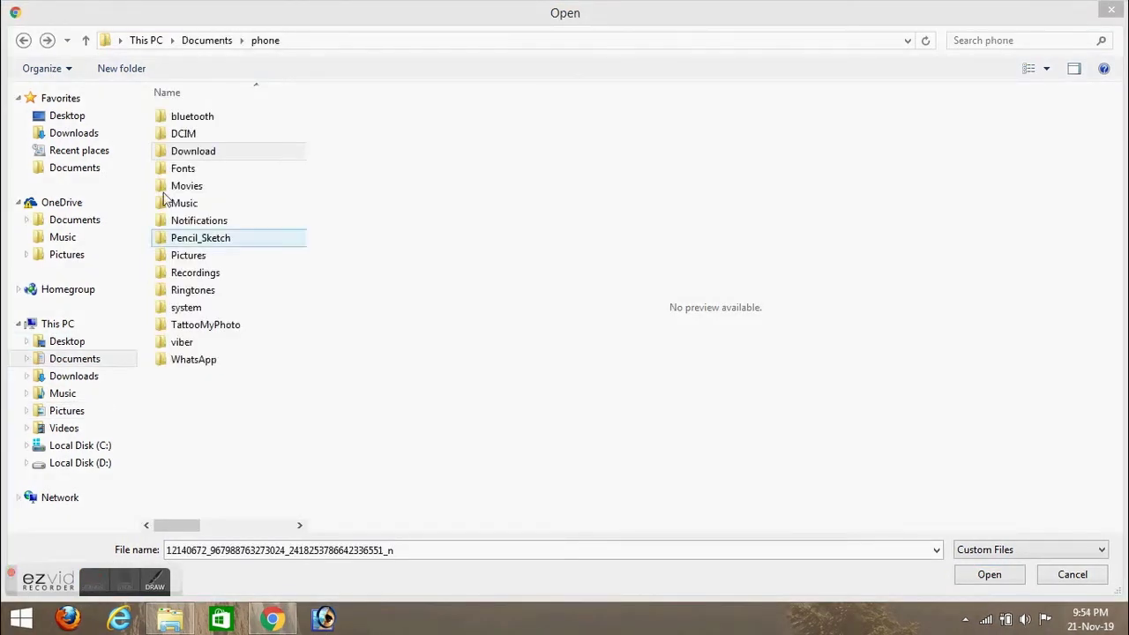
{"action": "left_click", "coordinate": [202, 157]}
{"action": "double_click", "coordinate": [201, 155]}
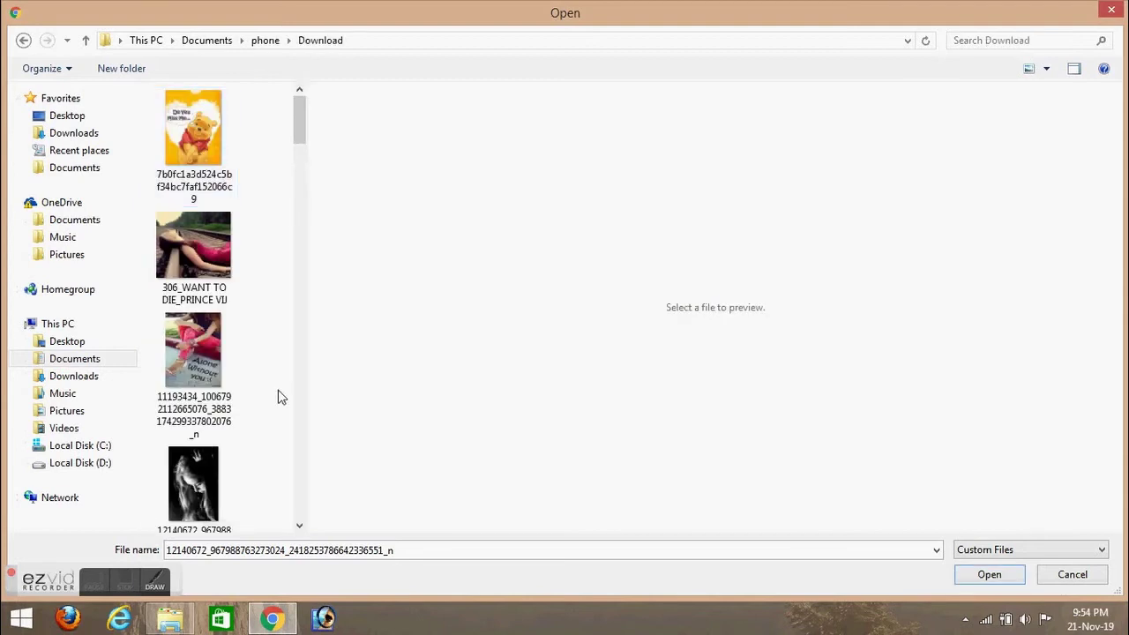
{"action": "left_click", "coordinate": [300, 527]}
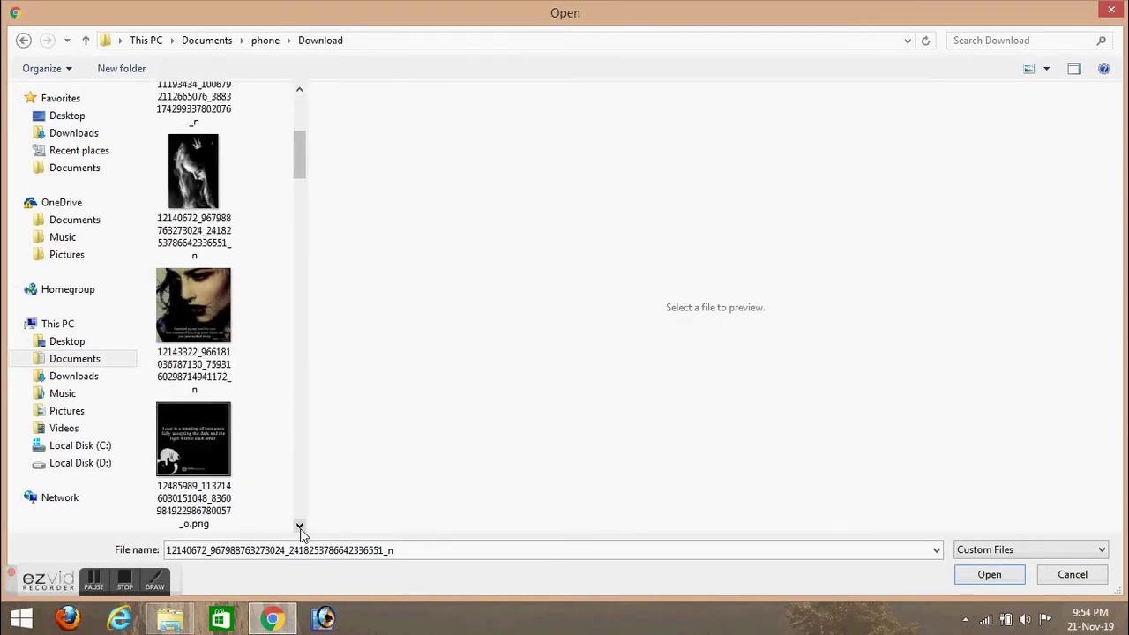
{"action": "left_click", "coordinate": [192, 207]}
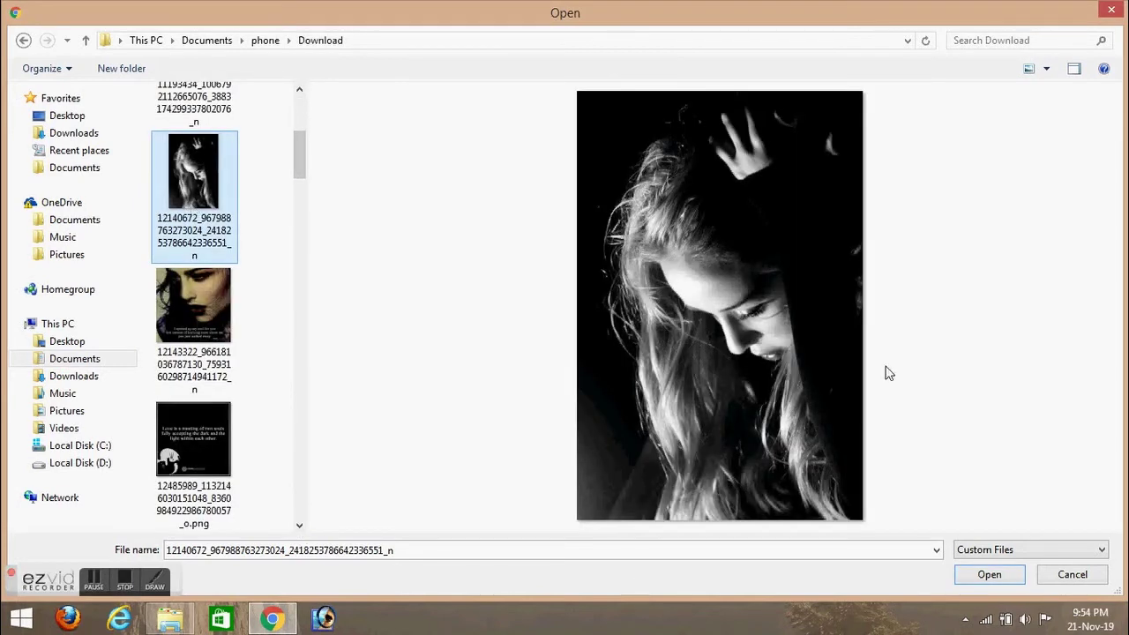
{"action": "left_click", "coordinate": [992, 574]}
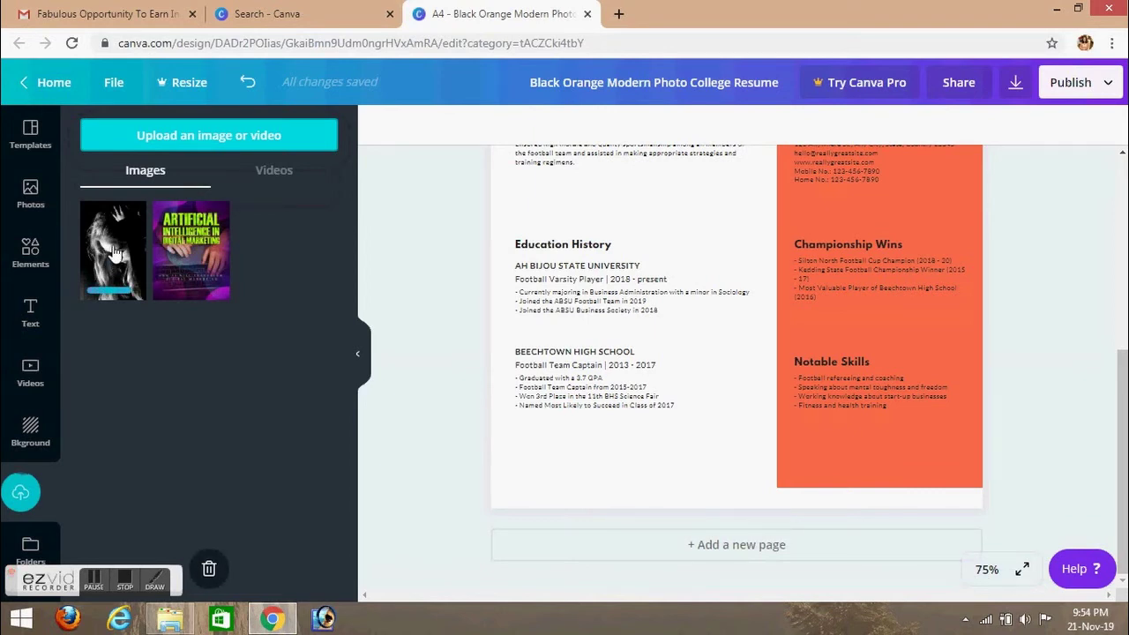
Place the uploaded black-and-white portrait into the circular header photo frame
{"action": "left_click", "coordinate": [113, 253]}
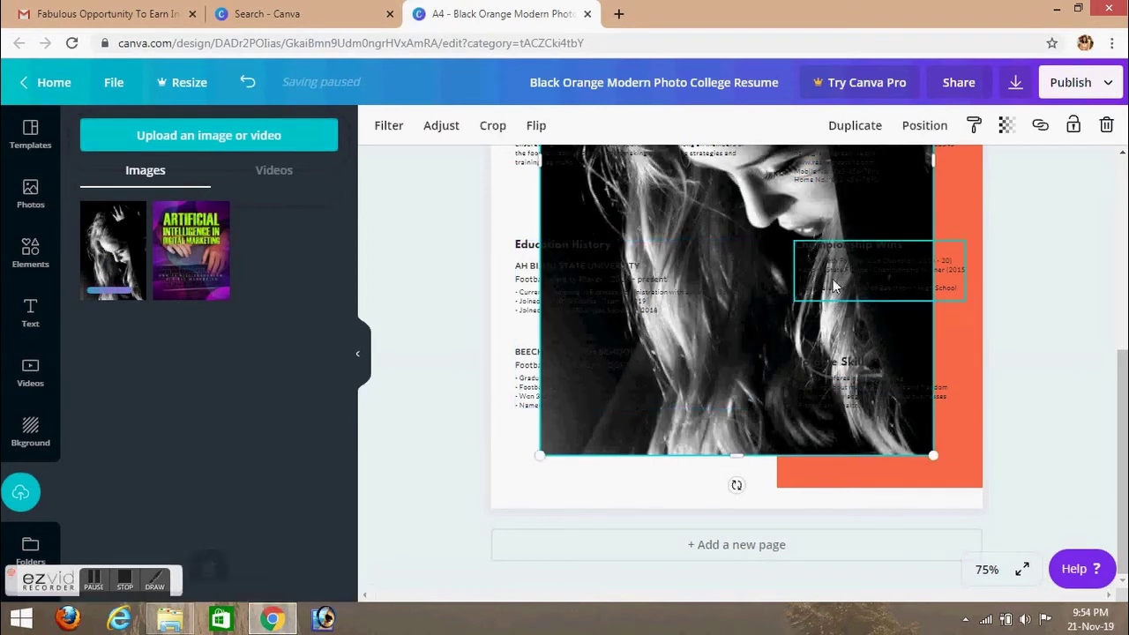
{"action": "scroll", "coordinate": [1125, 384], "scroll_direction": "up", "scroll_amount": 3}
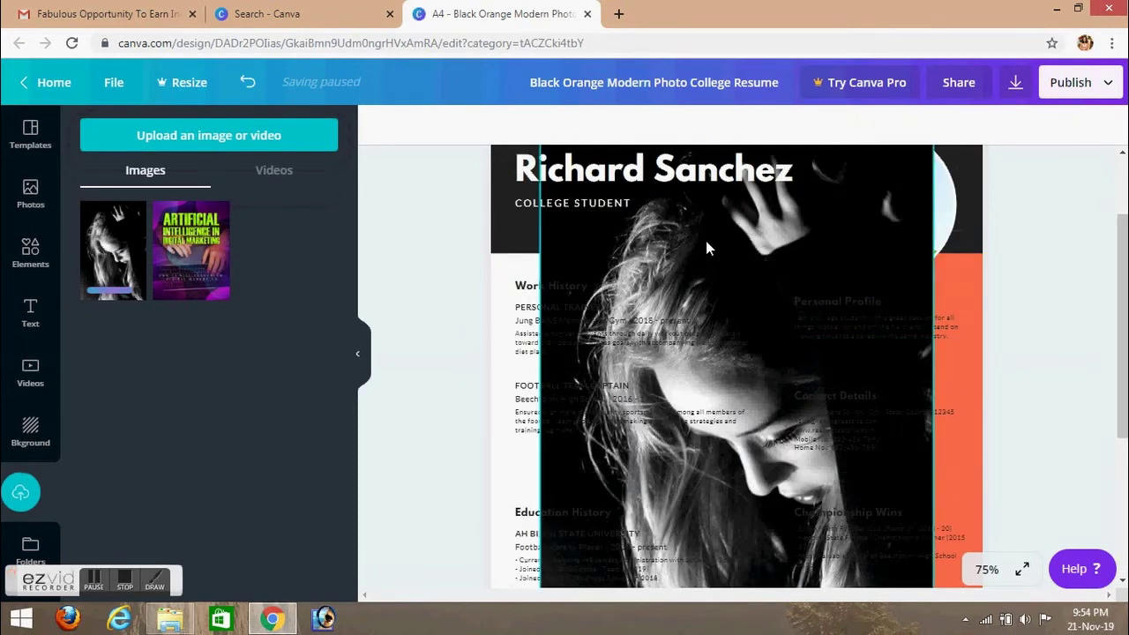
{"action": "left_click_drag", "start_coordinate": [706, 248], "coordinate": [850, 196]}
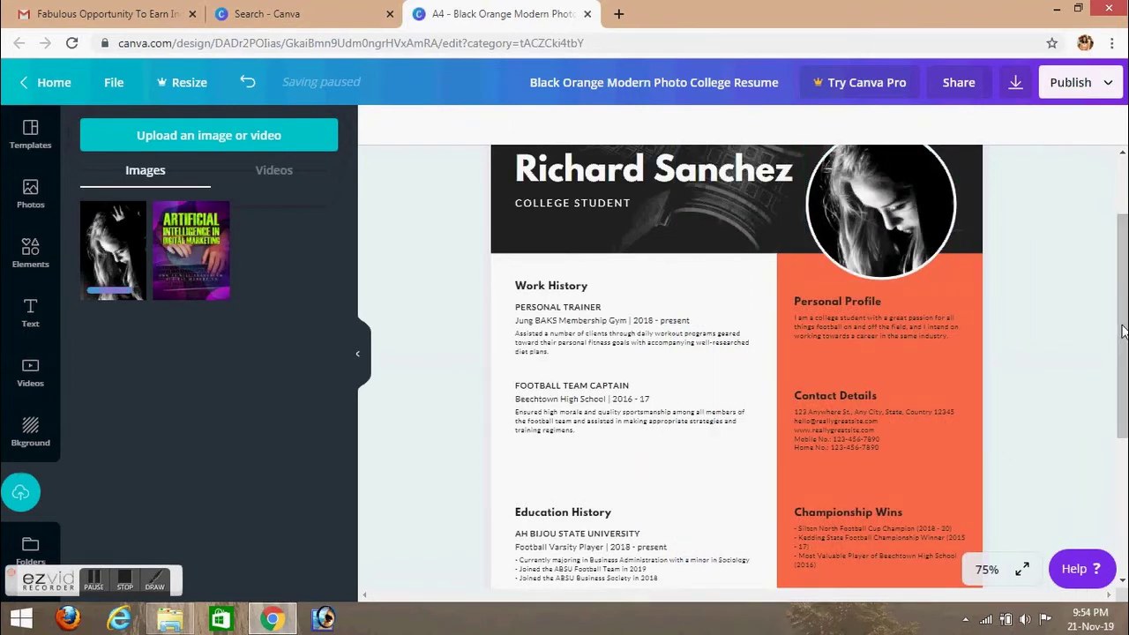
{"action": "scroll", "coordinate": [1123, 331], "scroll_direction": "up", "scroll_amount": 1}
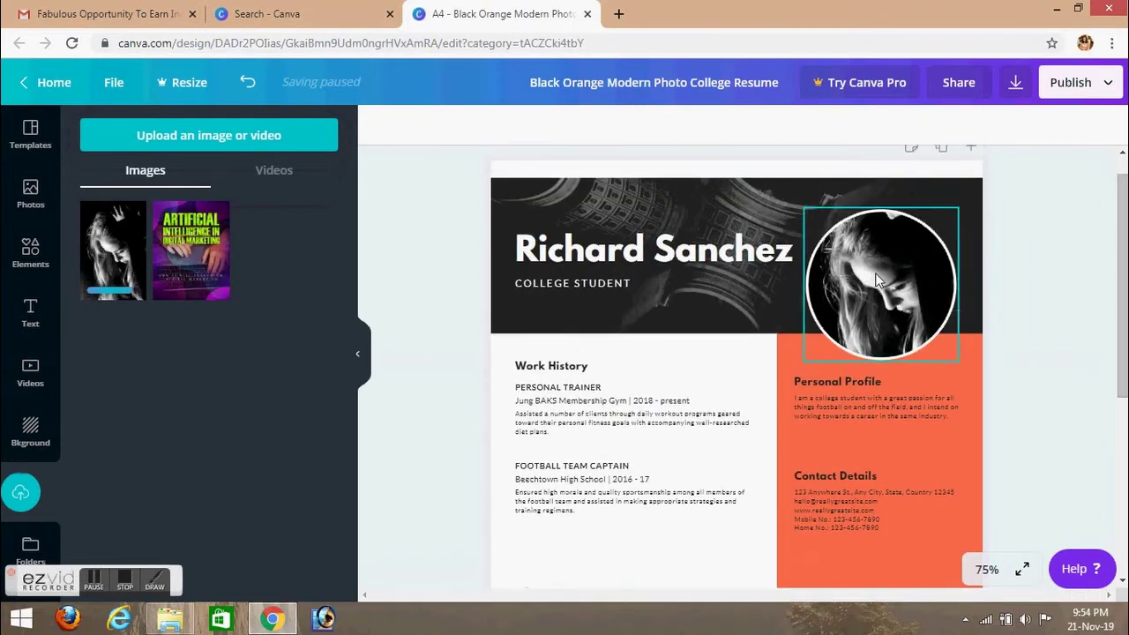
Change the name heading font from League Spartan to Lato
{"action": "double_click", "coordinate": [542, 253]}
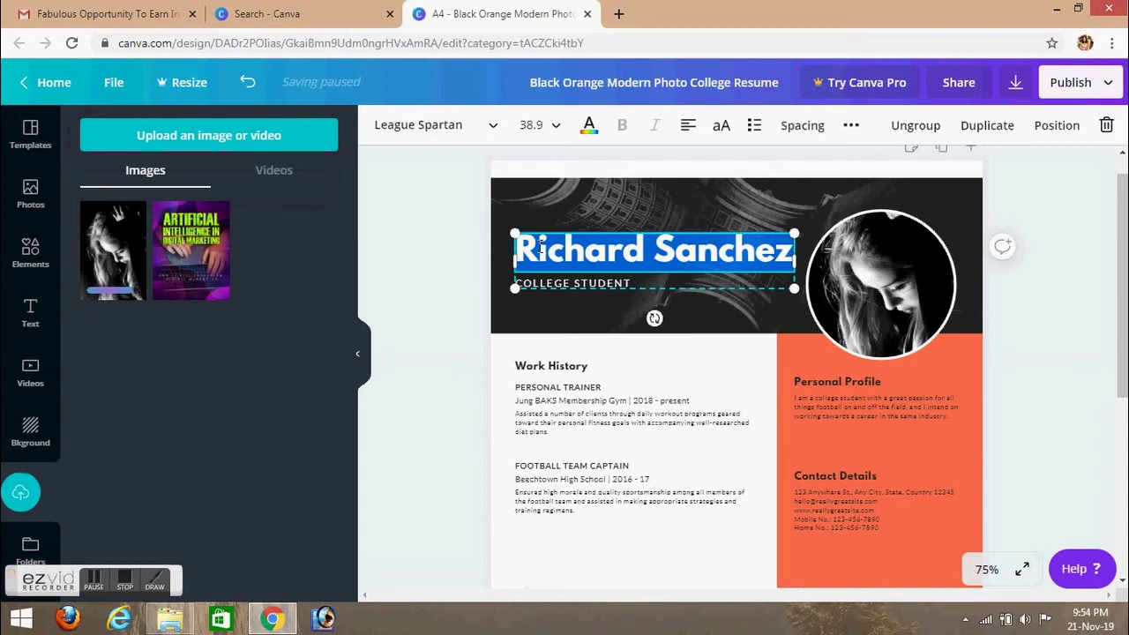
{"action": "left_click", "coordinate": [489, 129]}
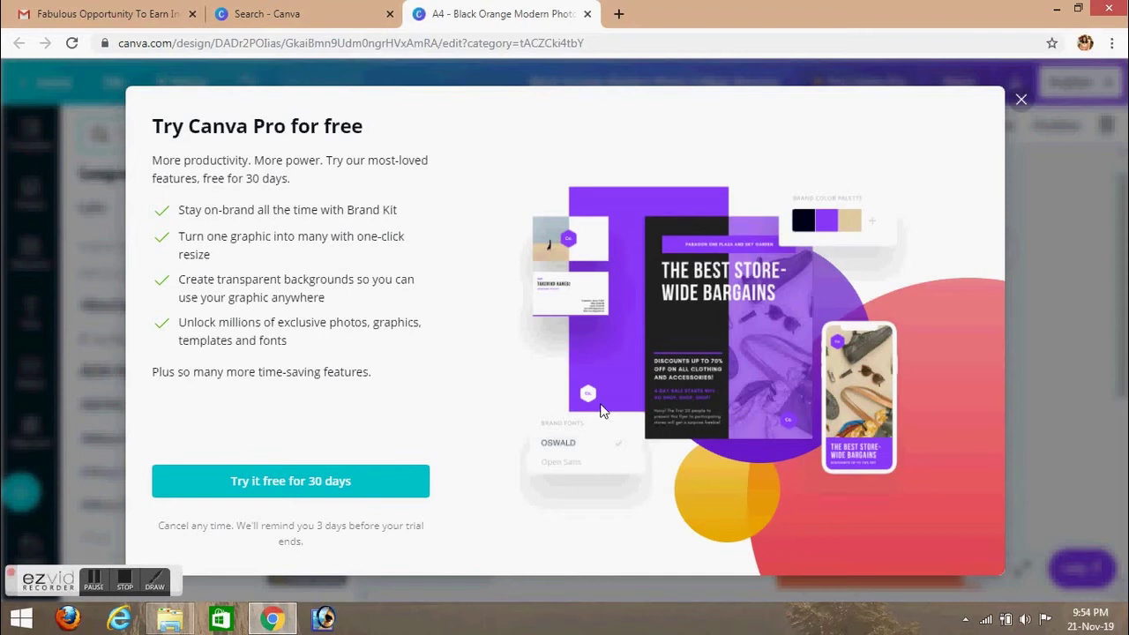
{"action": "left_click", "coordinate": [1021, 99]}
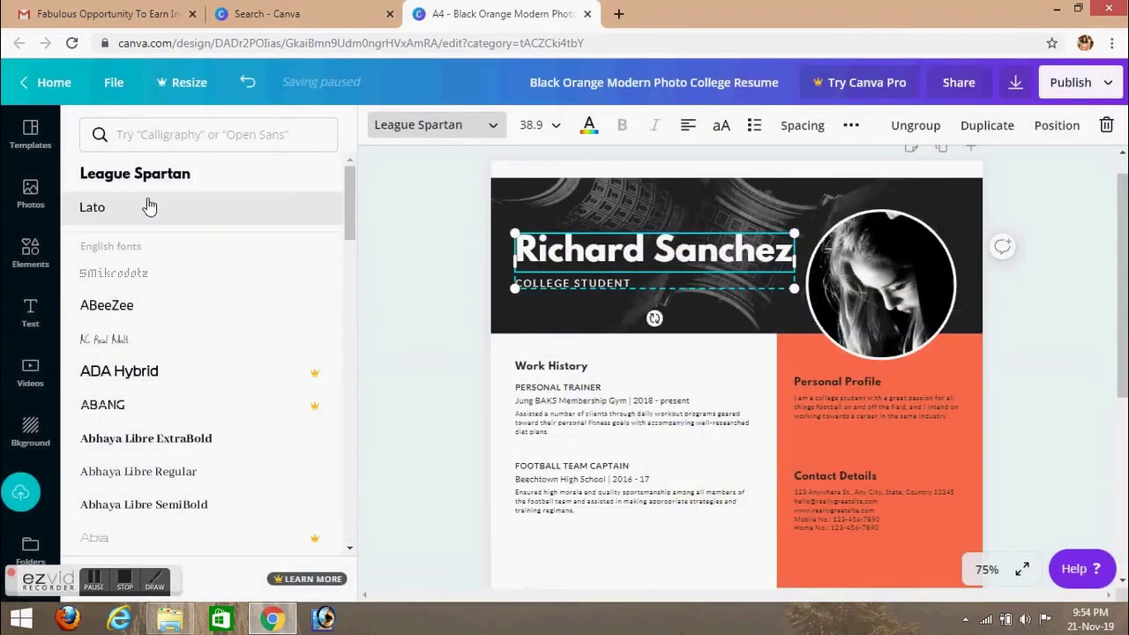
{"action": "left_click", "coordinate": [149, 206]}
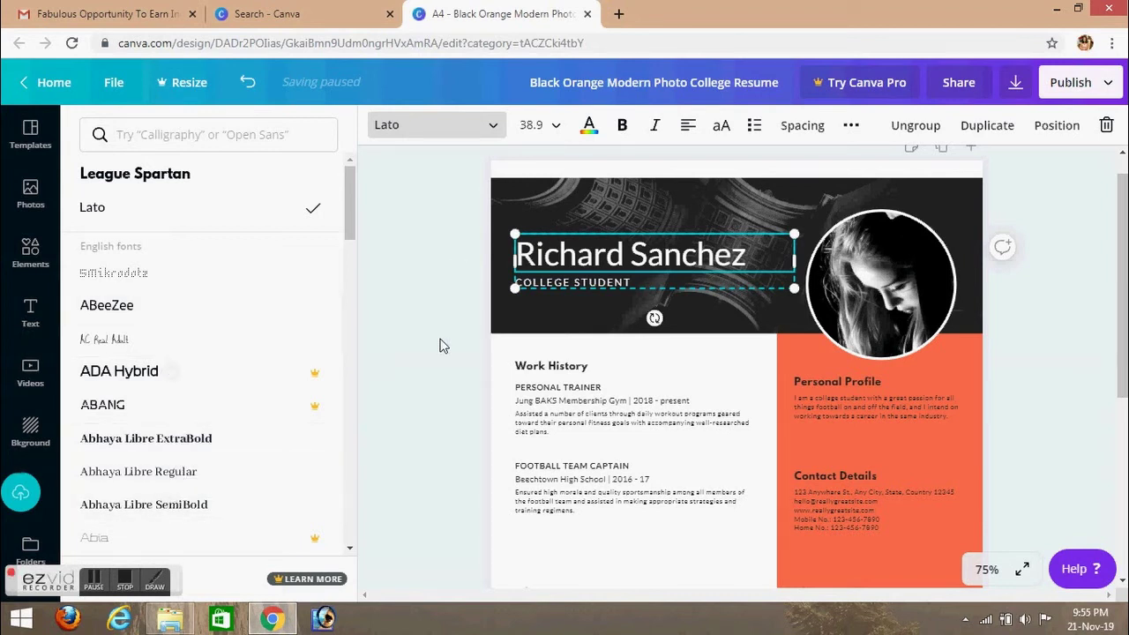
{"action": "left_click", "coordinate": [416, 355]}
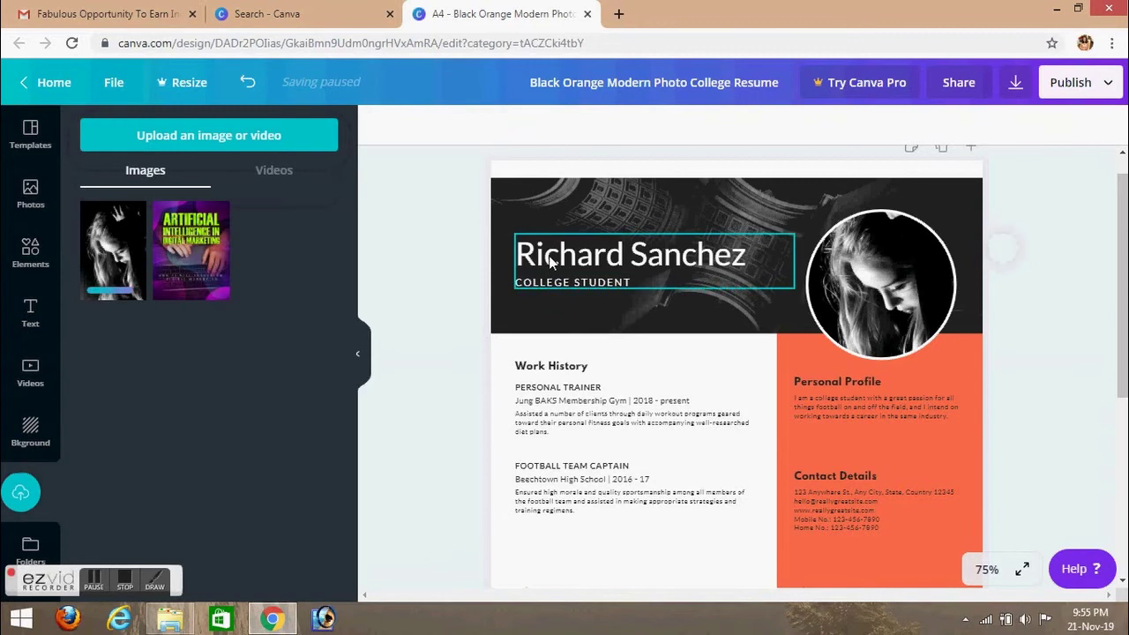
{"action": "double_click", "coordinate": [550, 258]}
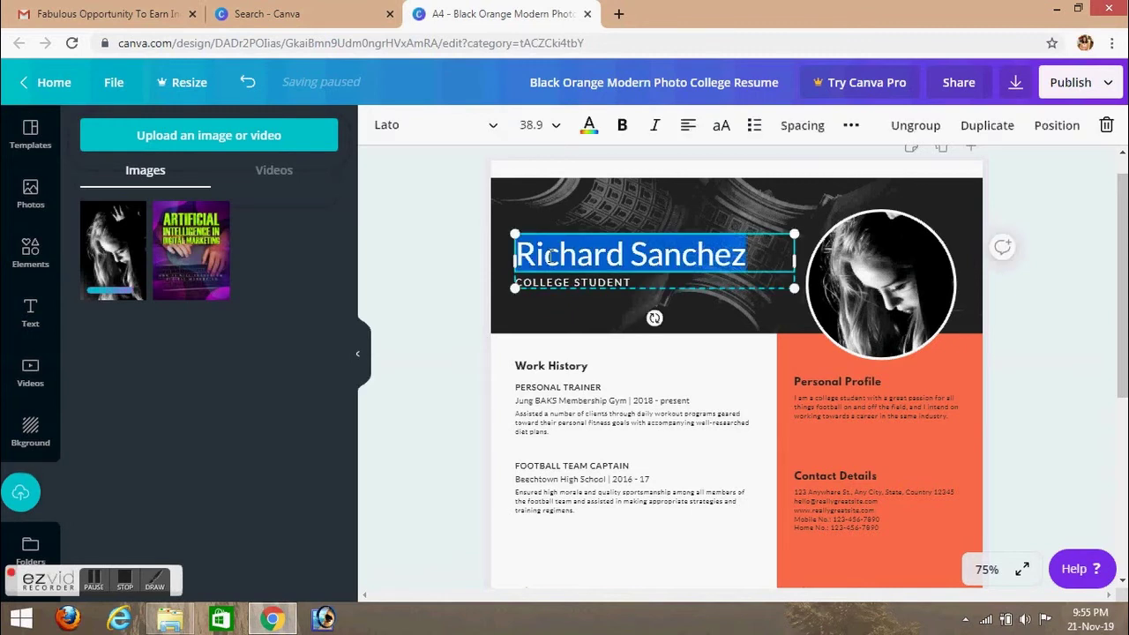
Replace the sample name heading with the user's own first name
{"action": "key", "text": "BackSpace"}
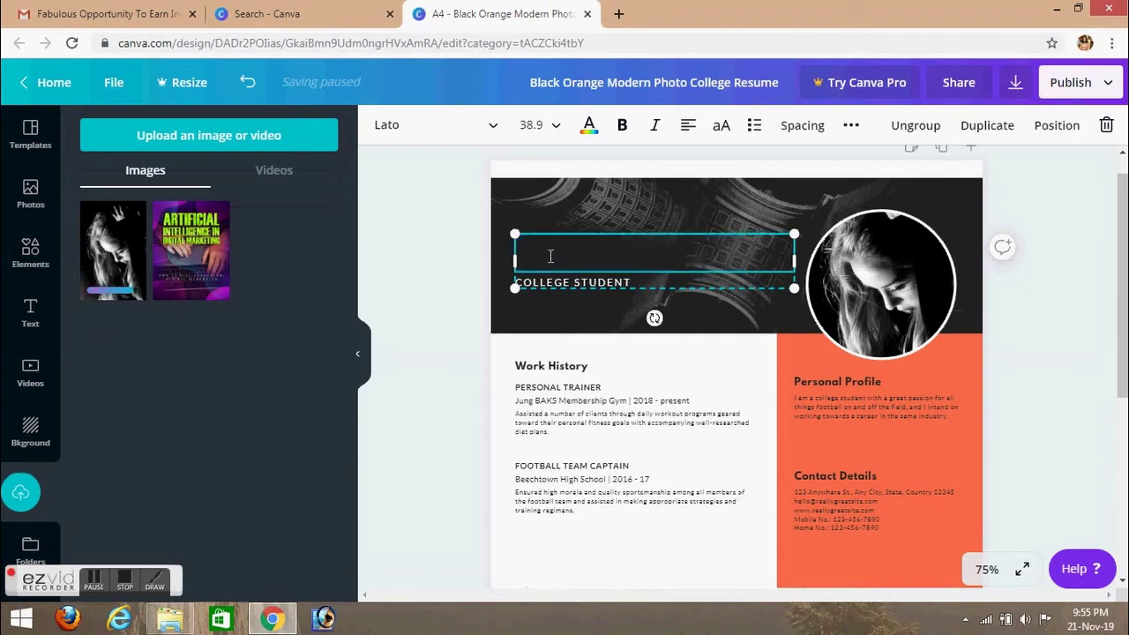
{"action": "type", "text": "Dhaya"}
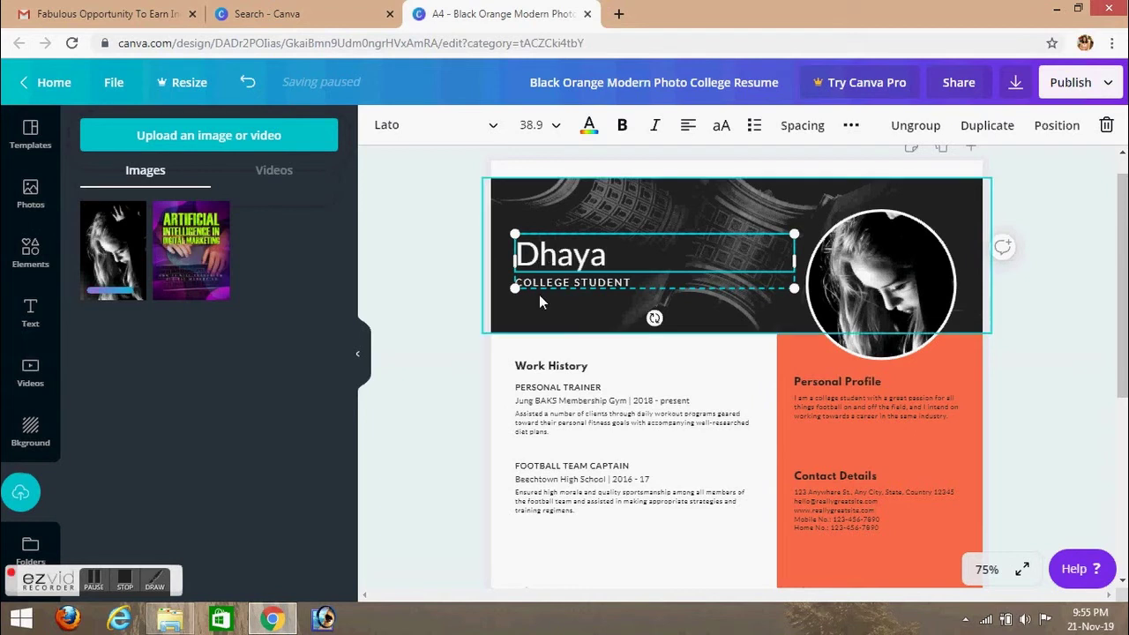
{"action": "left_click", "coordinate": [543, 292]}
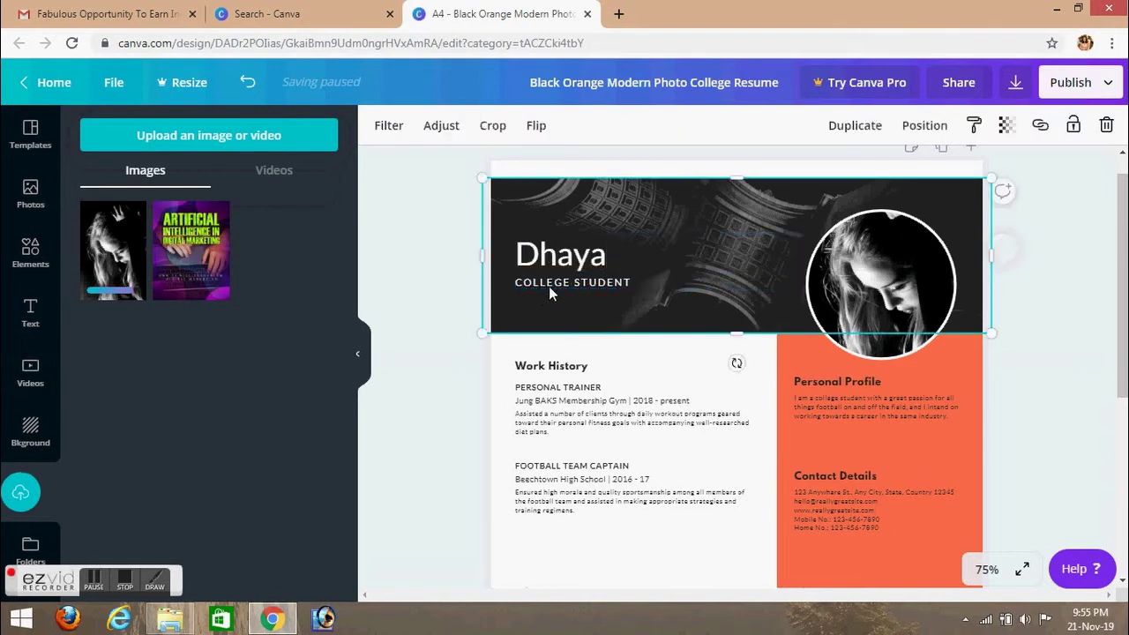
Select the Work History text block and zoom the page to 100%
{"action": "left_click", "coordinate": [551, 284]}
{"action": "left_click", "coordinate": [552, 284]}
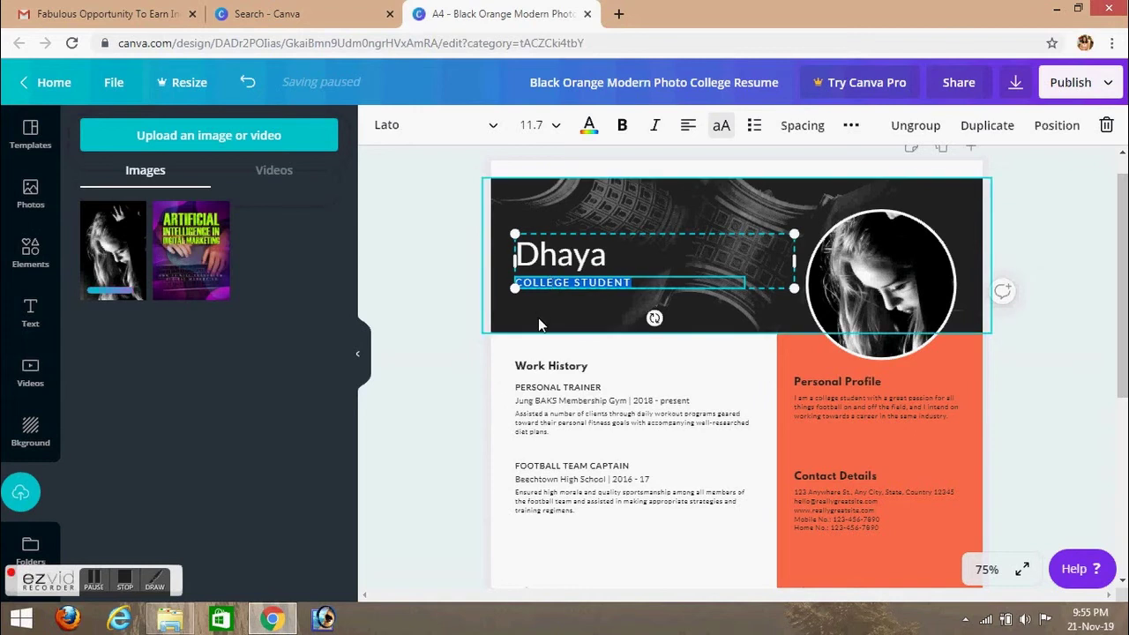
{"action": "left_click", "coordinate": [538, 318]}
{"action": "left_click", "coordinate": [536, 381]}
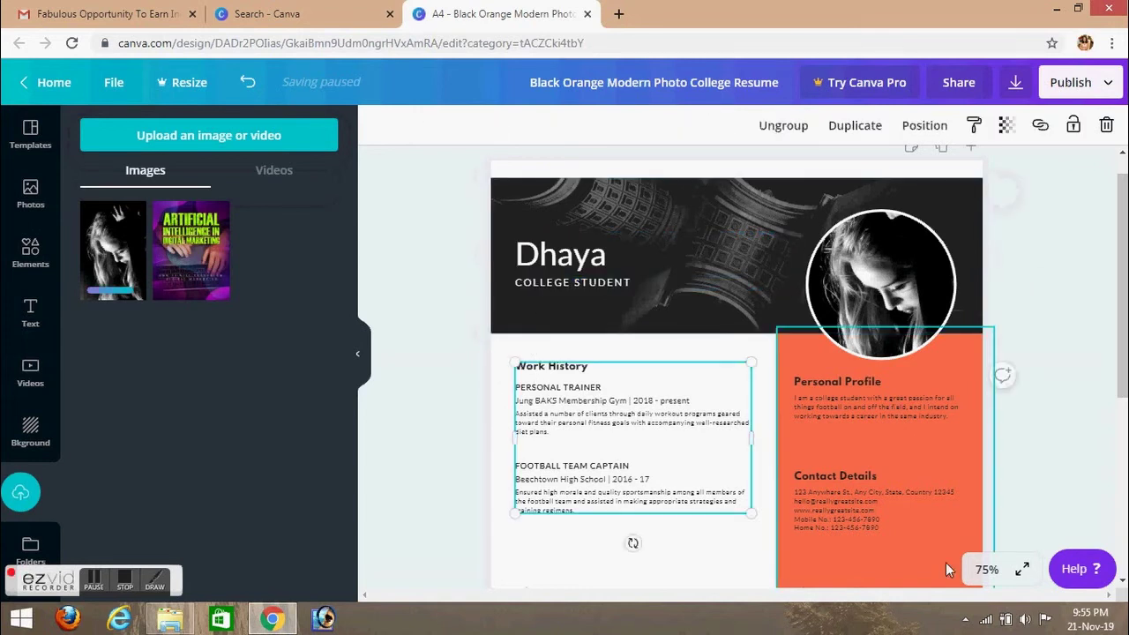
{"action": "left_click", "coordinate": [987, 572]}
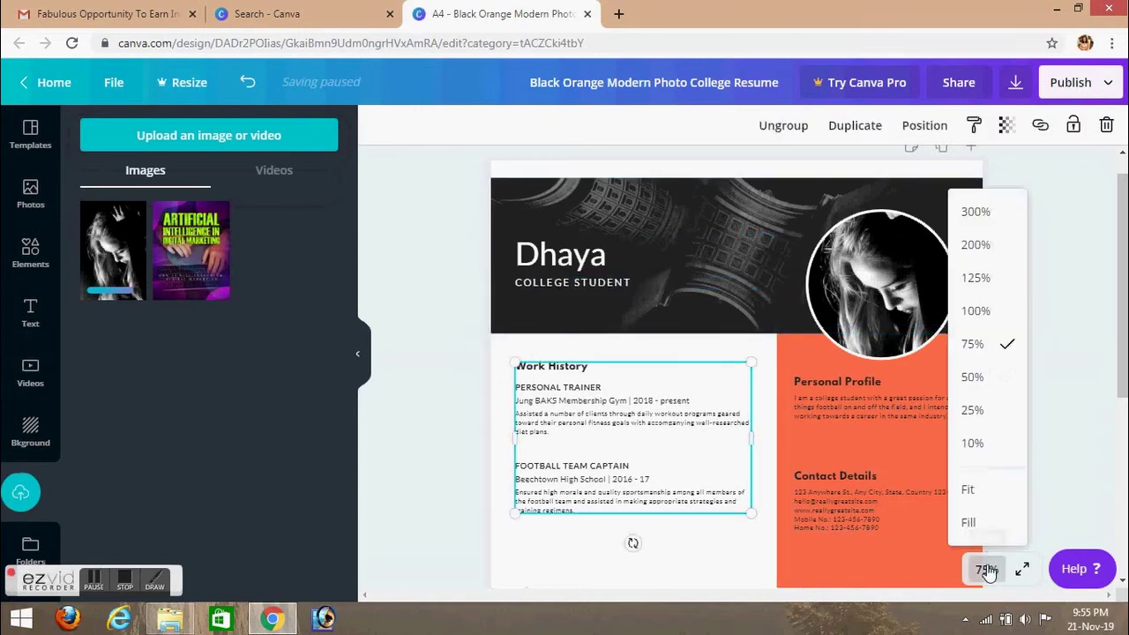
{"action": "left_click", "coordinate": [977, 305]}
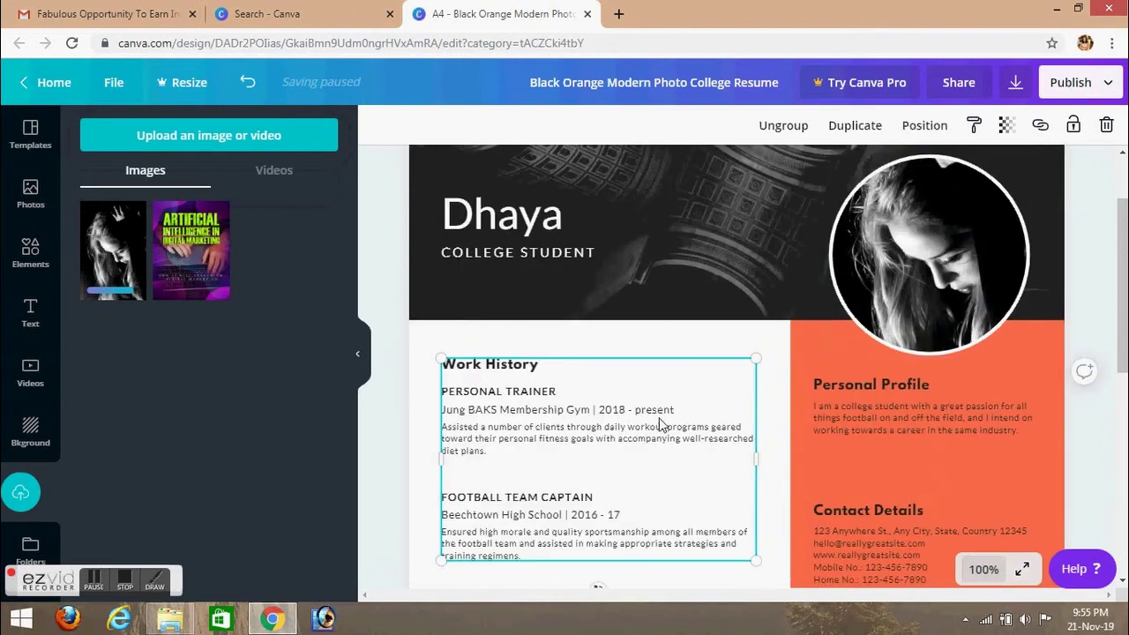
Select the Work History text box and its PERSONAL TRAINER line
{"action": "left_click", "coordinate": [483, 364]}
{"action": "left_click", "coordinate": [483, 363]}
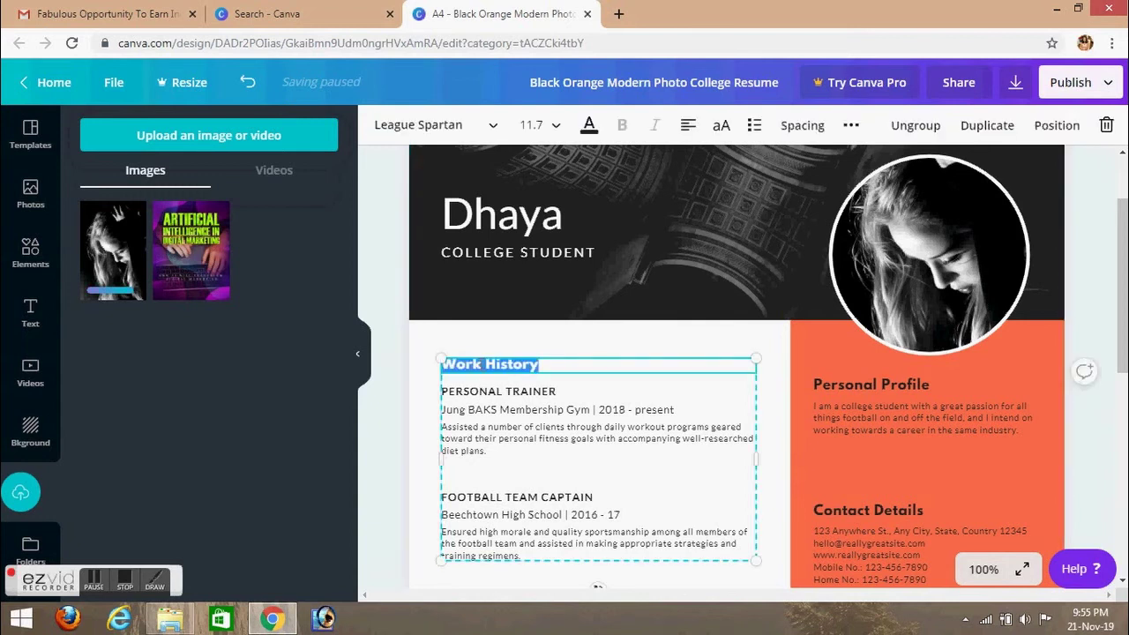
{"action": "left_click", "coordinate": [474, 389]}
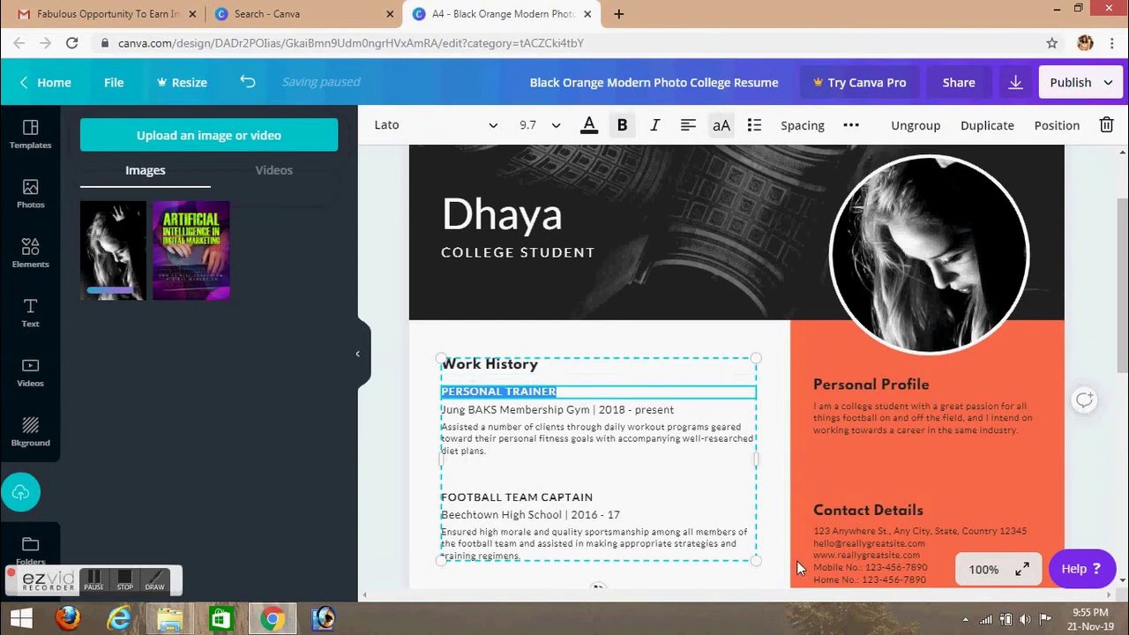
{"action": "left_click", "coordinate": [1123, 581]}
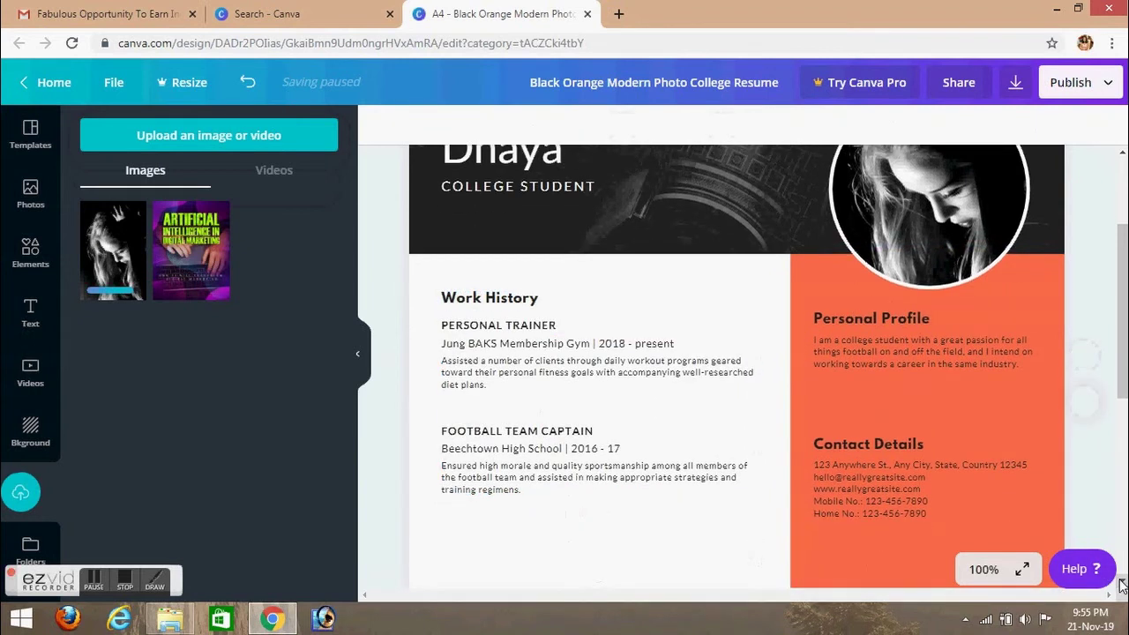
{"action": "left_click", "coordinate": [1124, 581]}
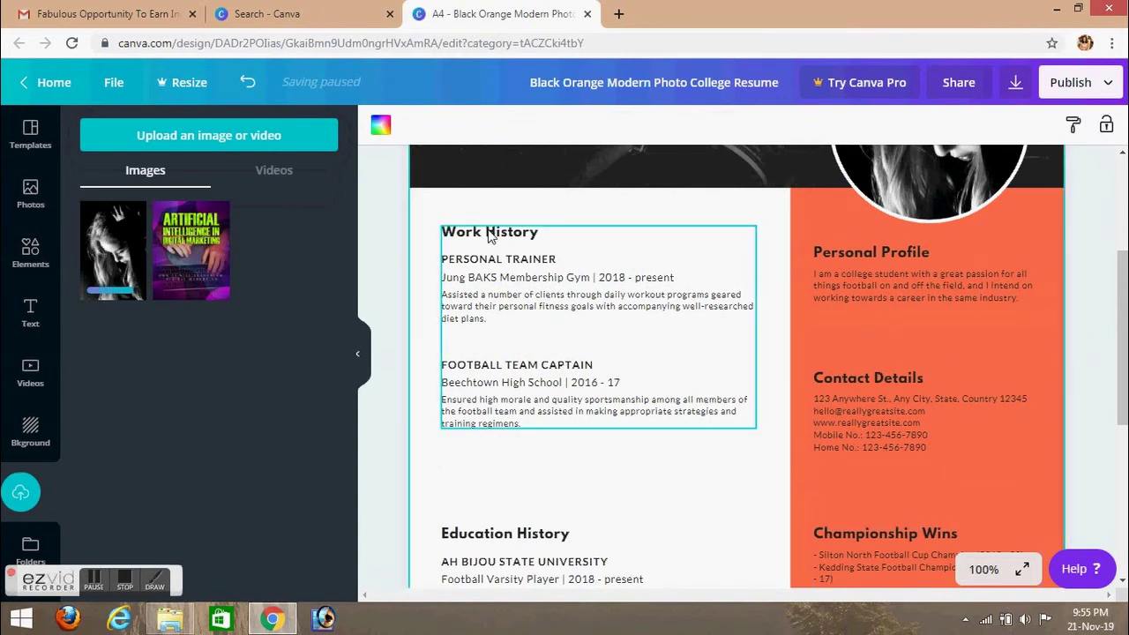
Enlarge the Work History heading from 11.7 to font size 16, keeping its colour
{"action": "double_click", "coordinate": [489, 234]}
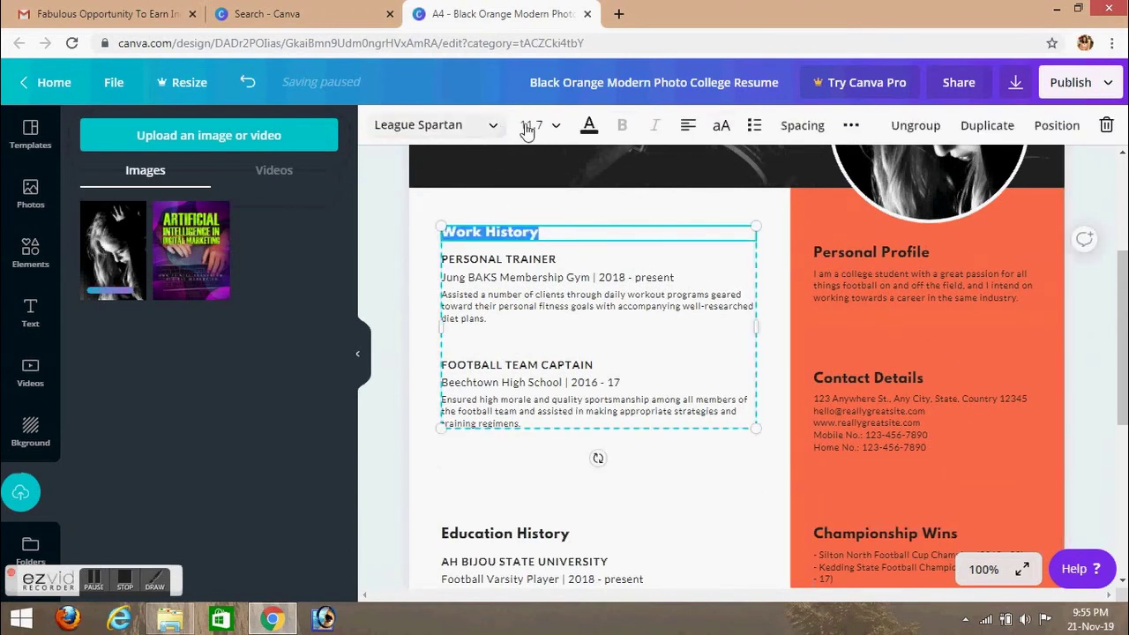
{"action": "left_click", "coordinate": [553, 133]}
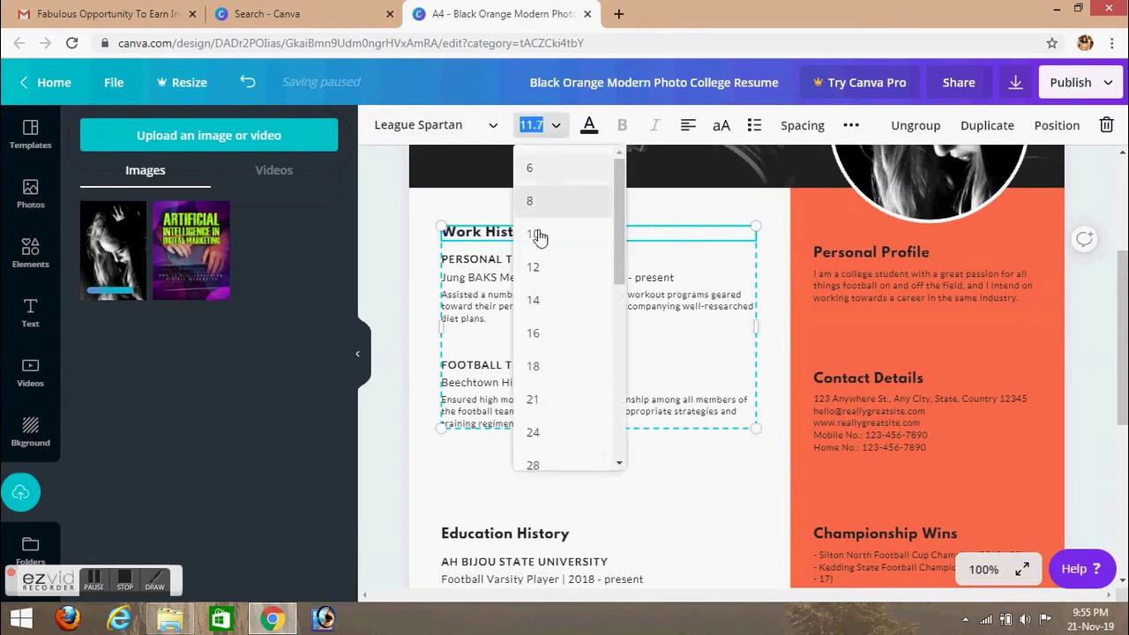
{"action": "left_click", "coordinate": [537, 334]}
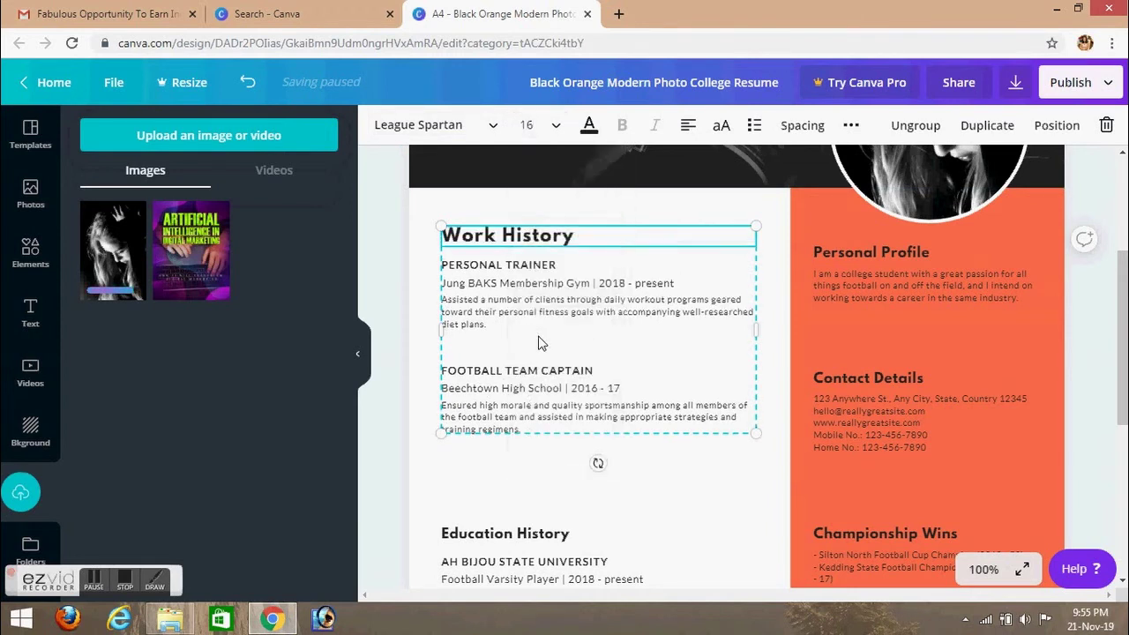
{"action": "left_click", "coordinate": [588, 127]}
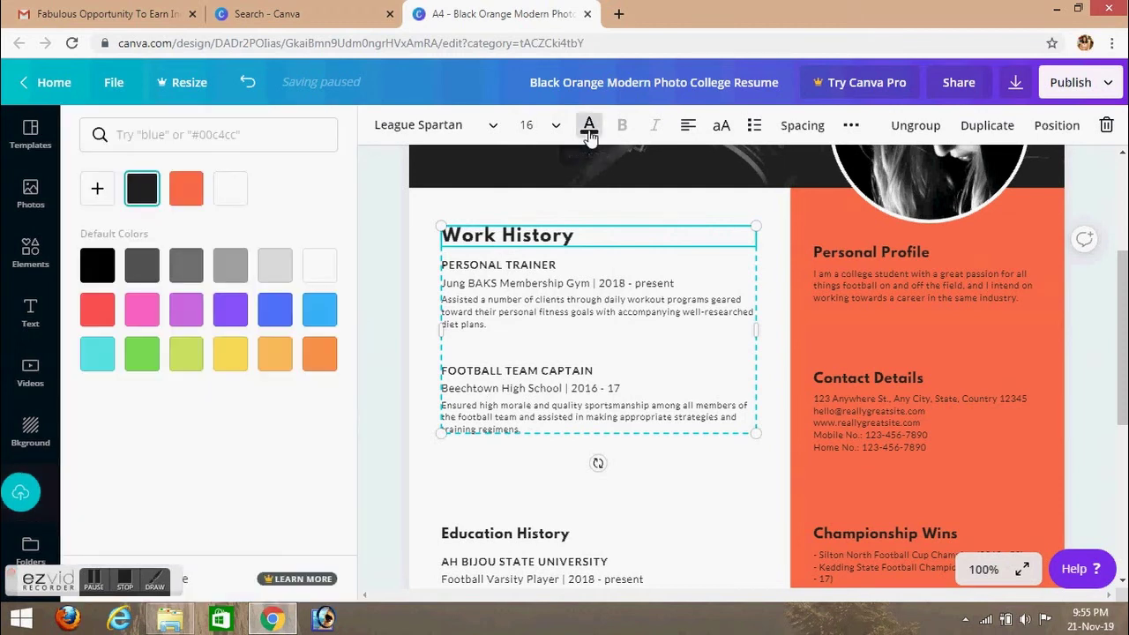
{"action": "left_click", "coordinate": [590, 130]}
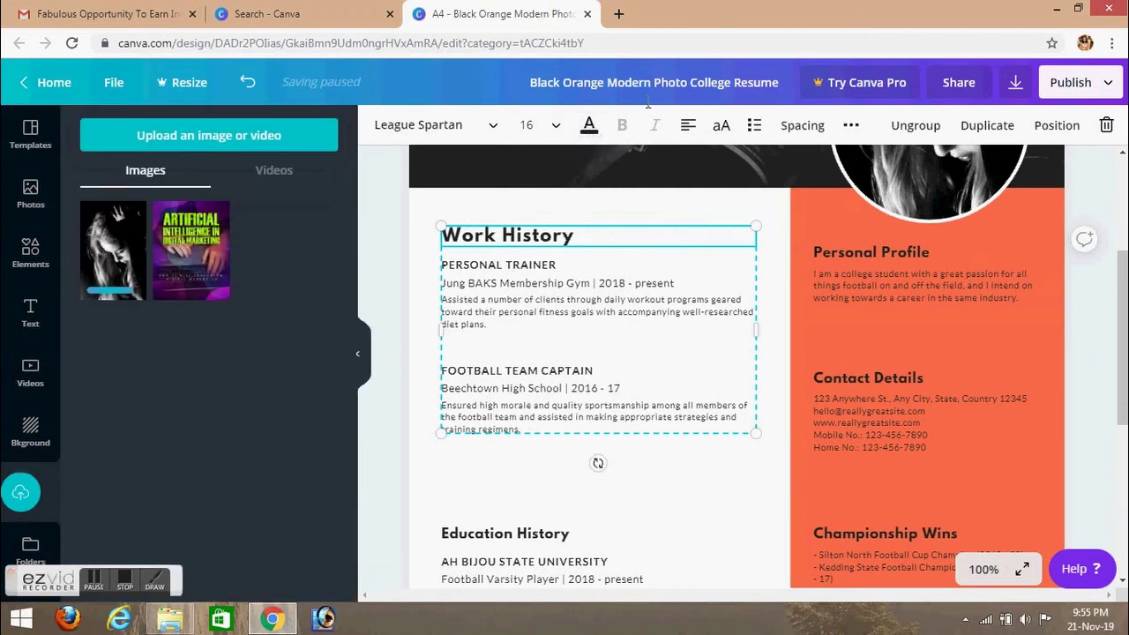
{"action": "triple_click", "coordinate": [511, 238]}
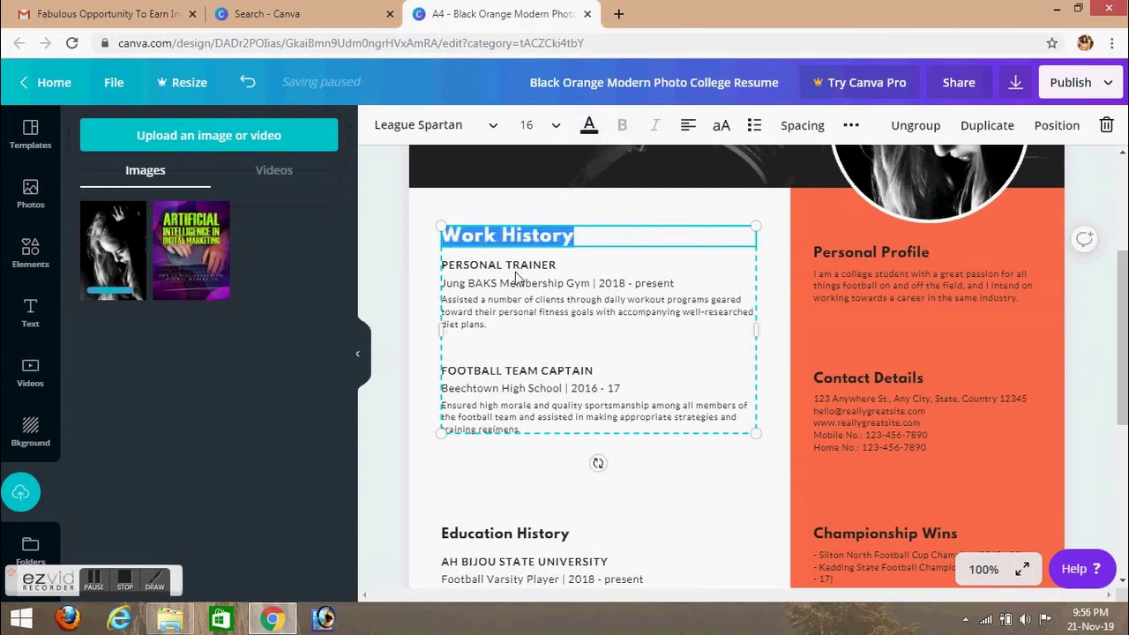
{"action": "triple_click", "coordinate": [517, 269]}
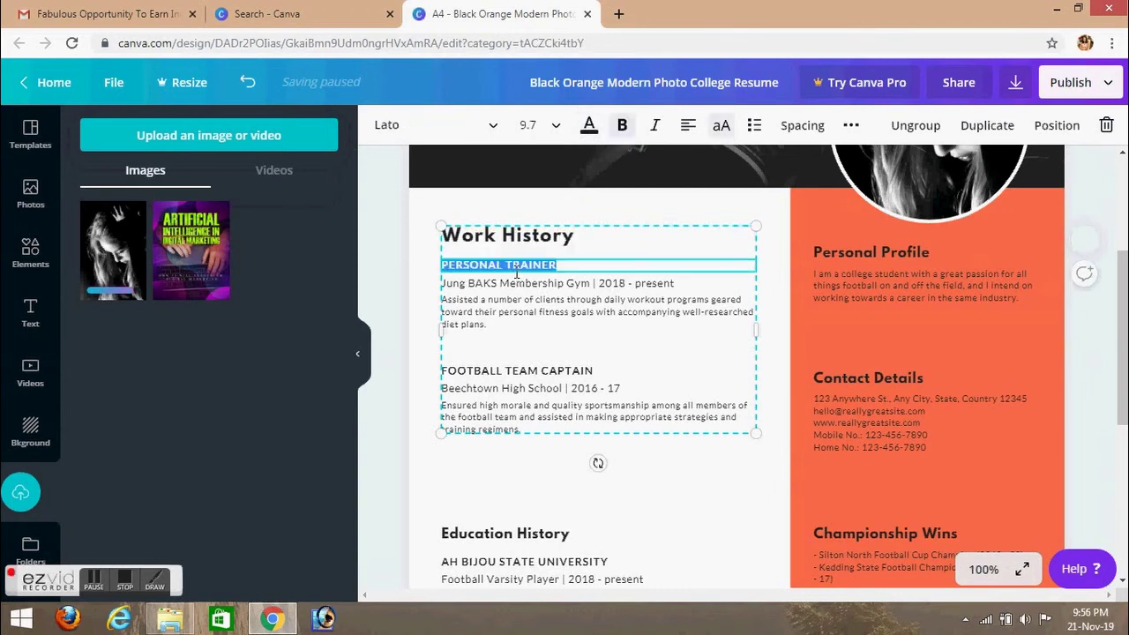
{"action": "left_click", "coordinate": [623, 128]}
{"action": "left_click", "coordinate": [623, 130]}
{"action": "left_click", "coordinate": [687, 128]}
{"action": "left_click", "coordinate": [688, 128]}
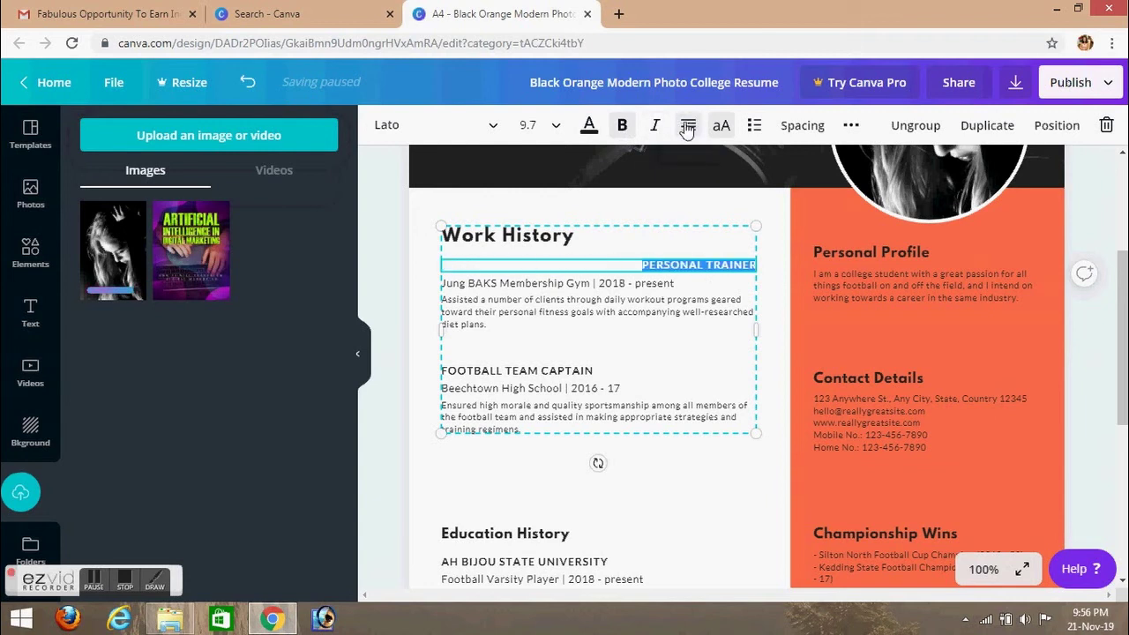
{"action": "left_click", "coordinate": [688, 128]}
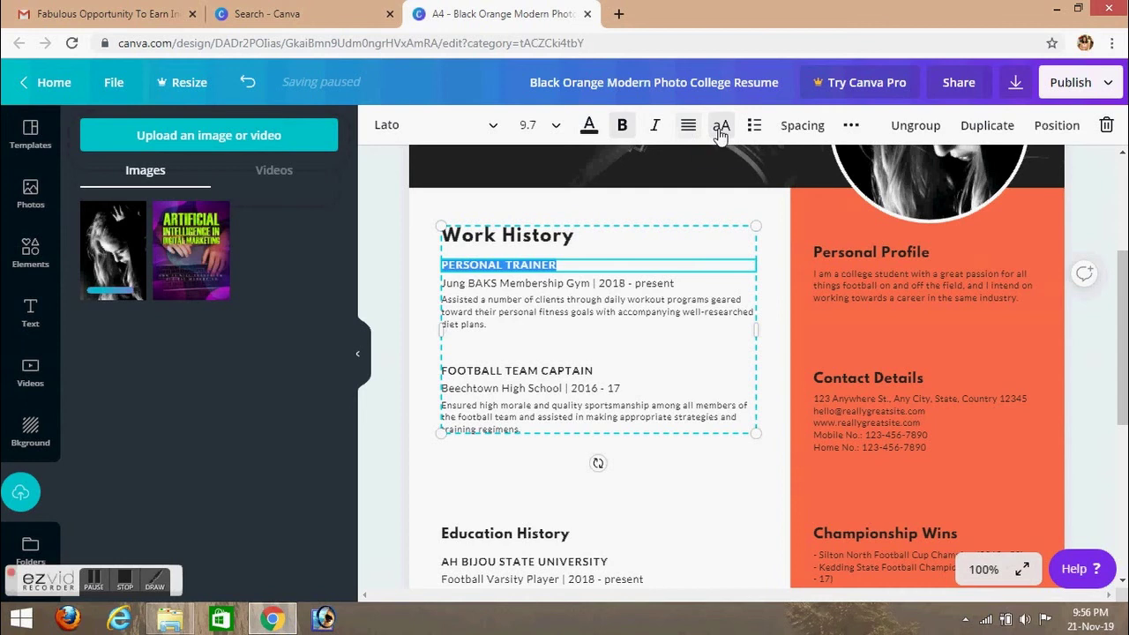
{"action": "left_click", "coordinate": [721, 131]}
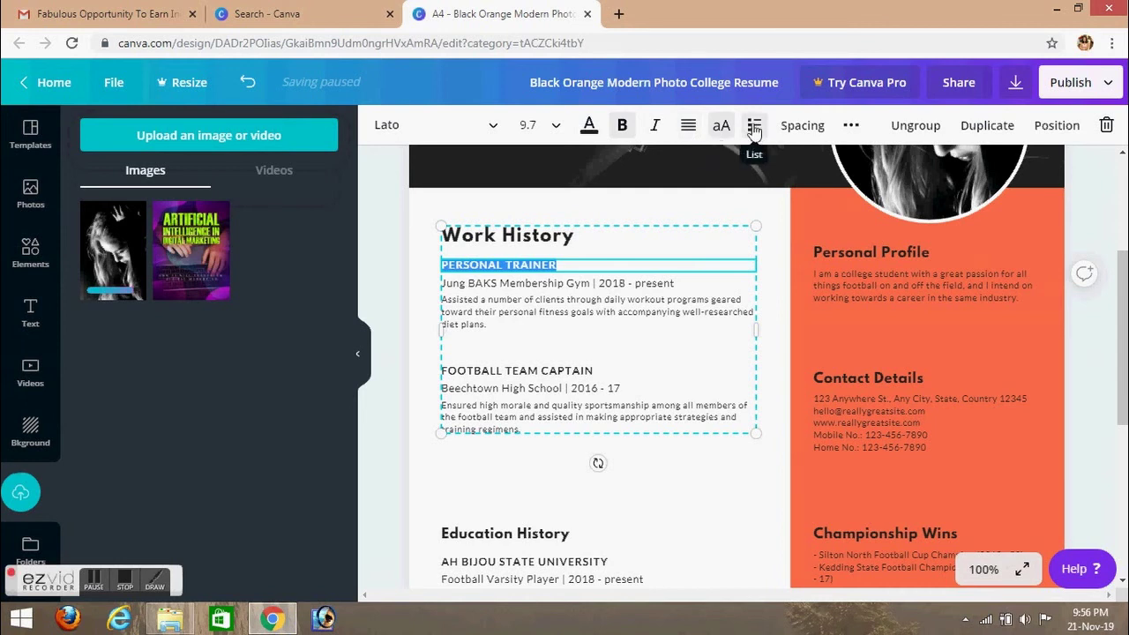
{"action": "left_click", "coordinate": [754, 129]}
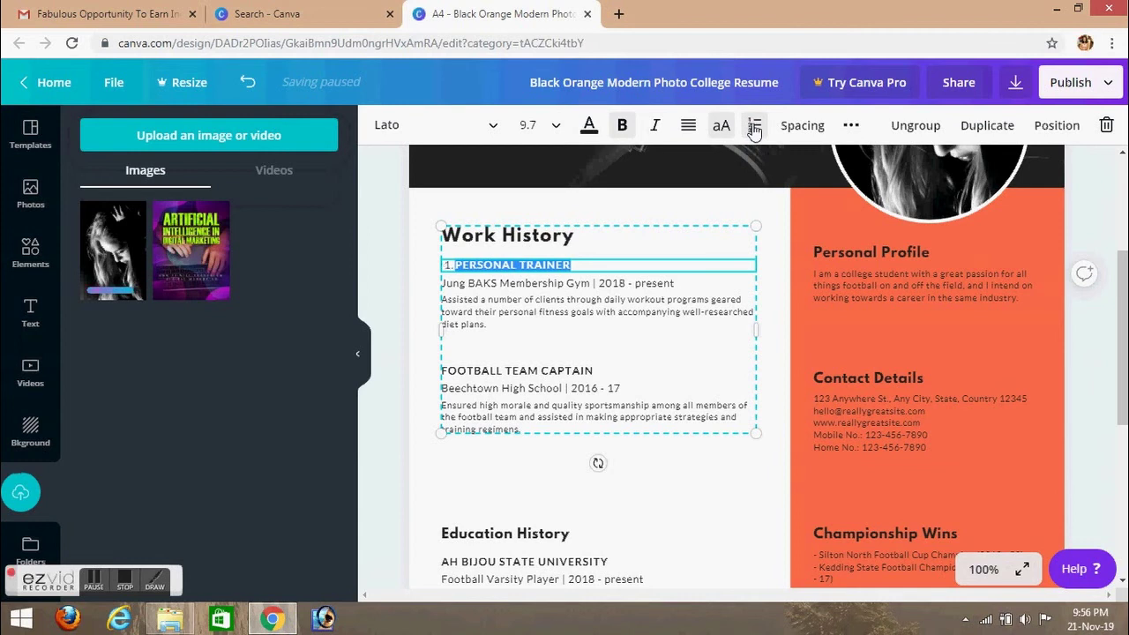
{"action": "left_click", "coordinate": [754, 128]}
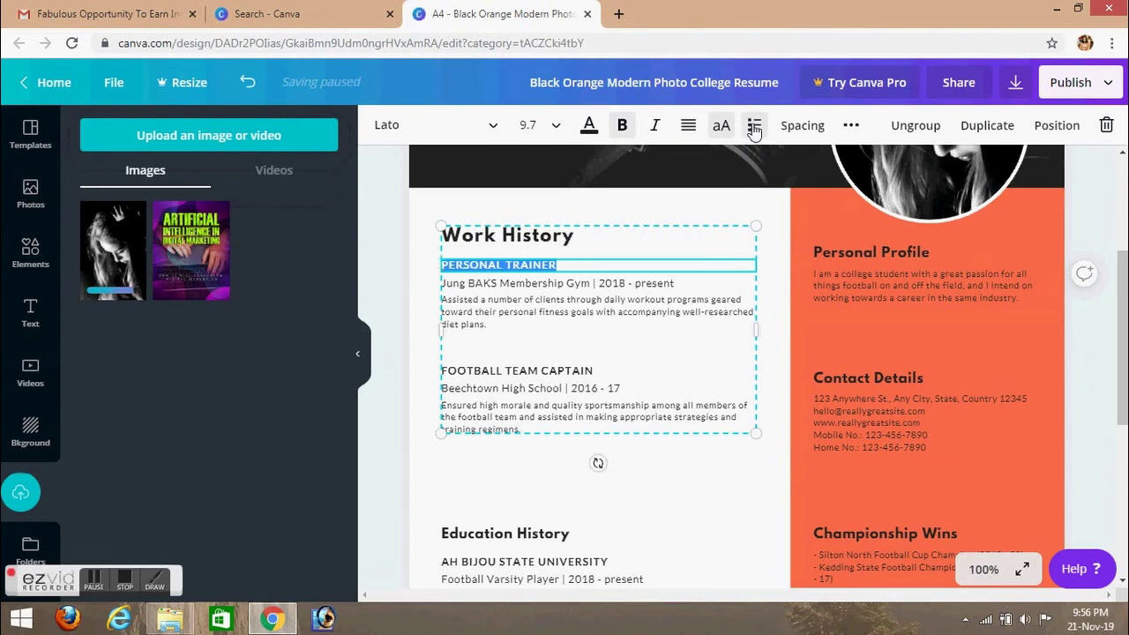
Raise the Work History text's line height from 1.2 to 1.52, keeping the text anchored top
{"action": "left_click", "coordinate": [796, 132]}
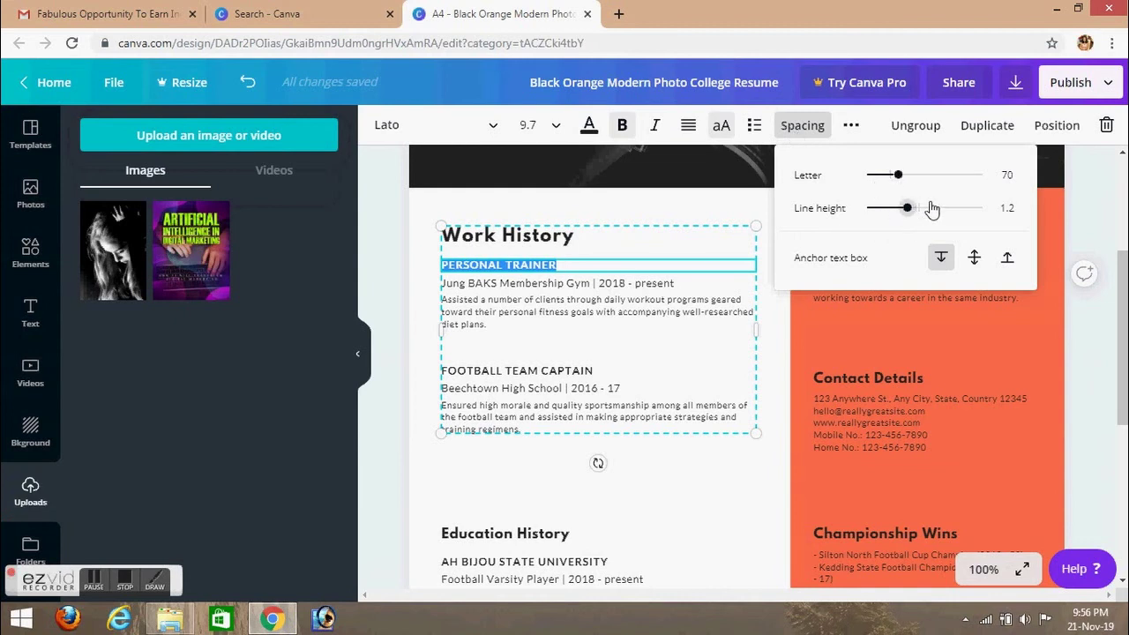
{"action": "left_click_drag", "start_coordinate": [930, 210], "coordinate": [958, 214]}
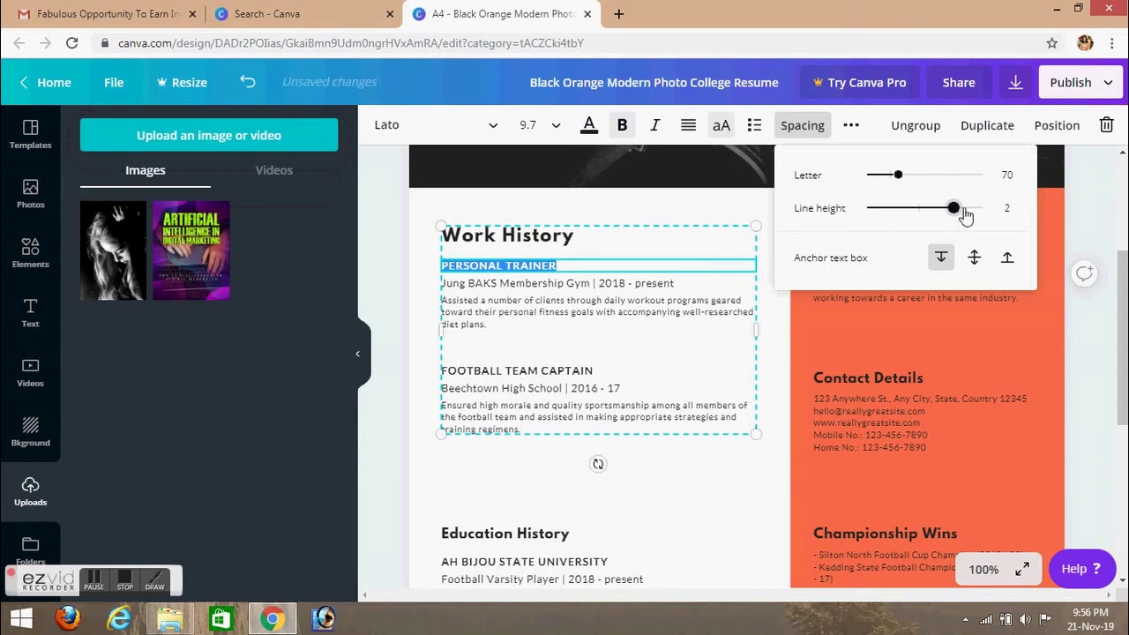
{"action": "left_click", "coordinate": [961, 210]}
{"action": "left_click", "coordinate": [927, 210]}
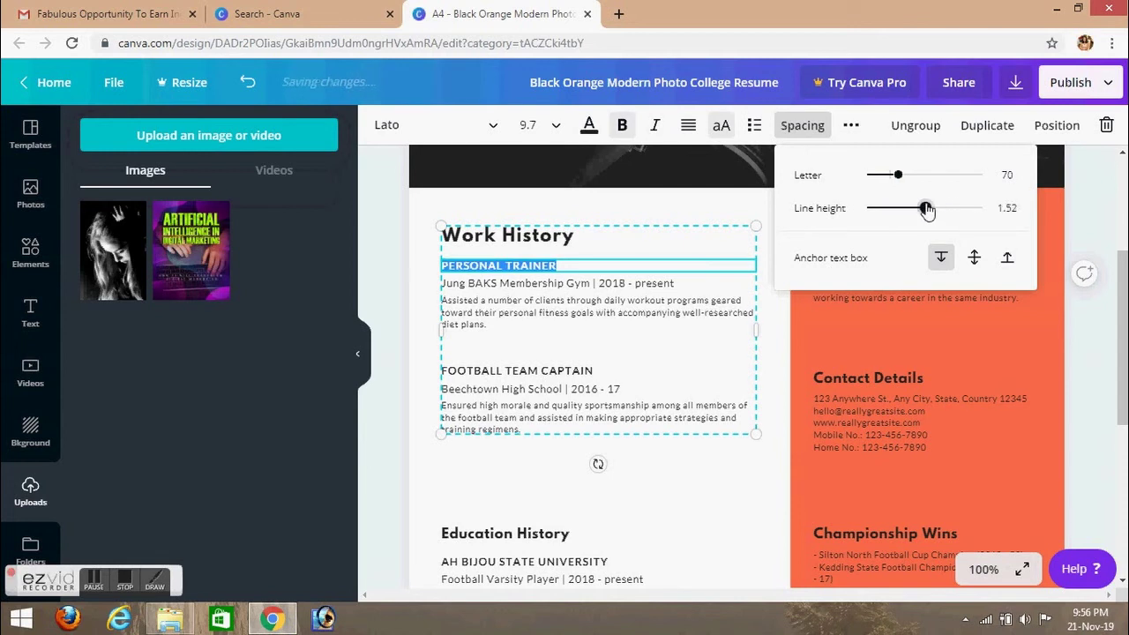
{"action": "left_click", "coordinate": [974, 259]}
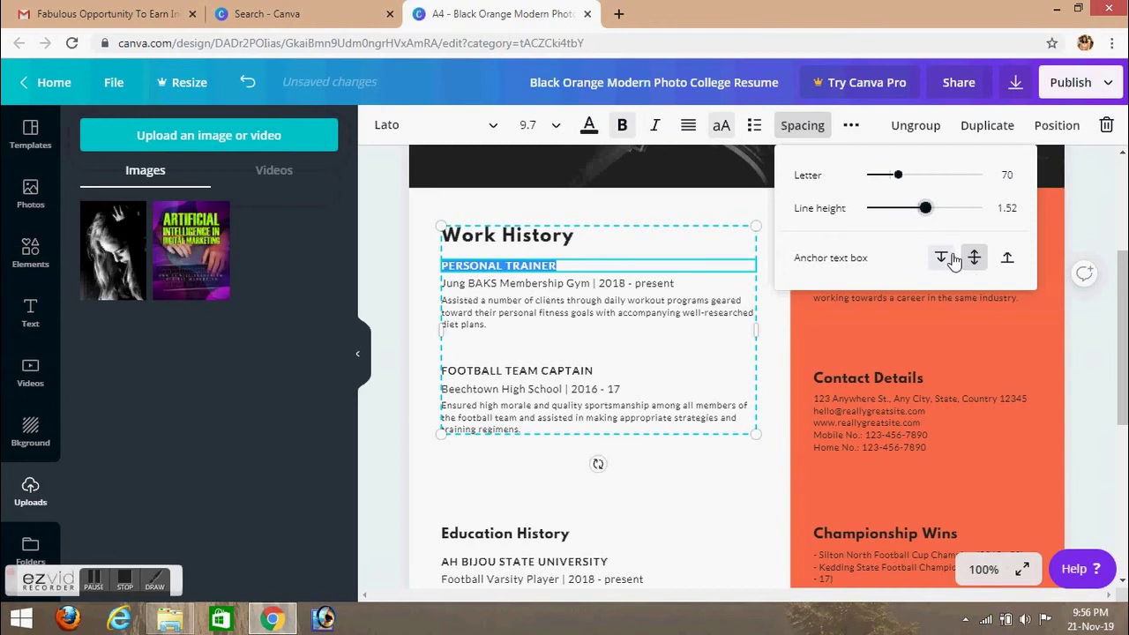
{"action": "left_click", "coordinate": [950, 257]}
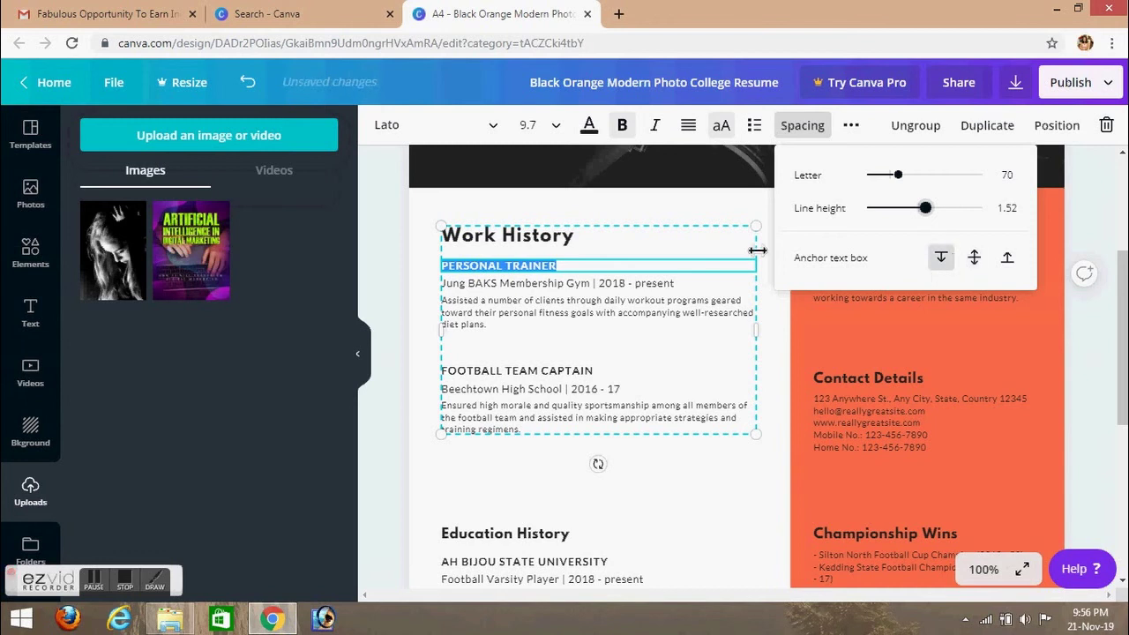
{"action": "left_click", "coordinate": [751, 215]}
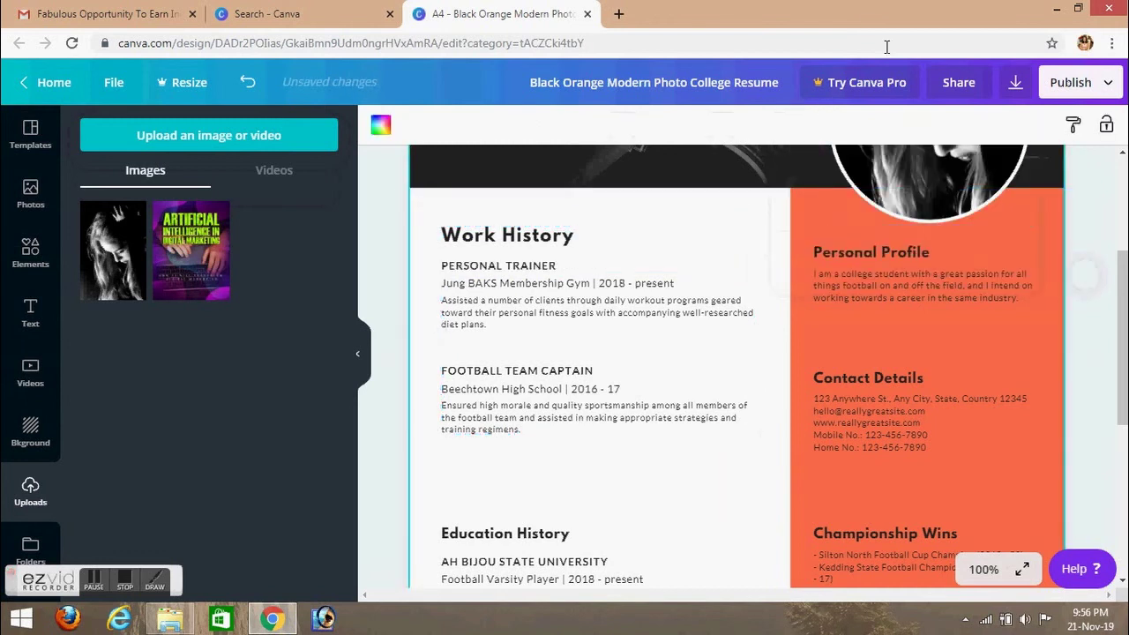
{"action": "double_click", "coordinate": [593, 309]}
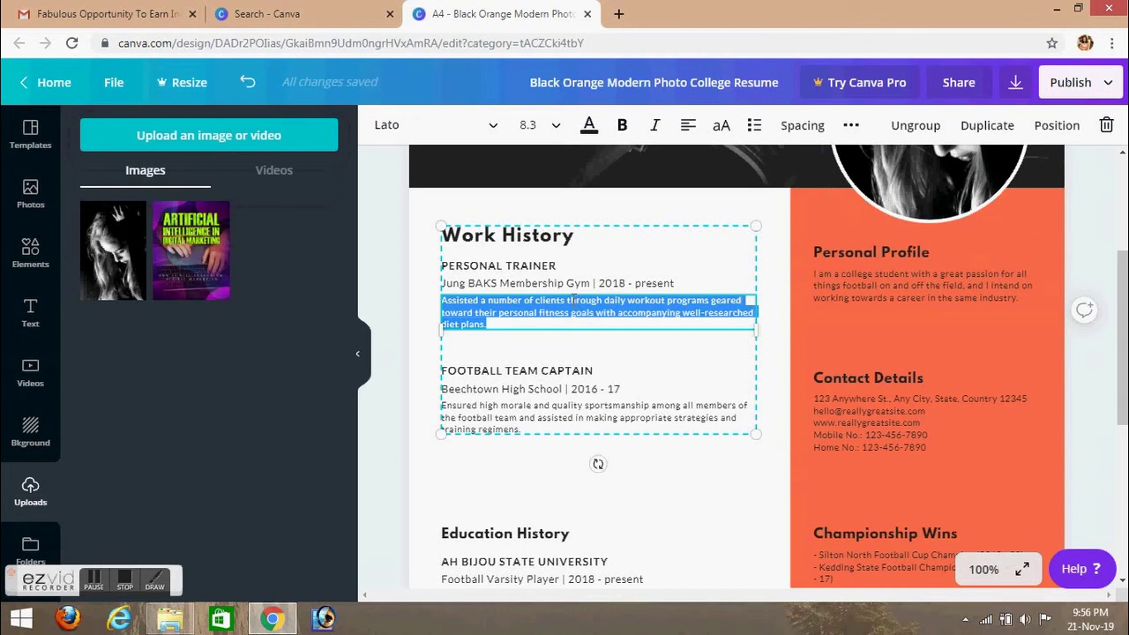
{"action": "left_click", "coordinate": [922, 127]}
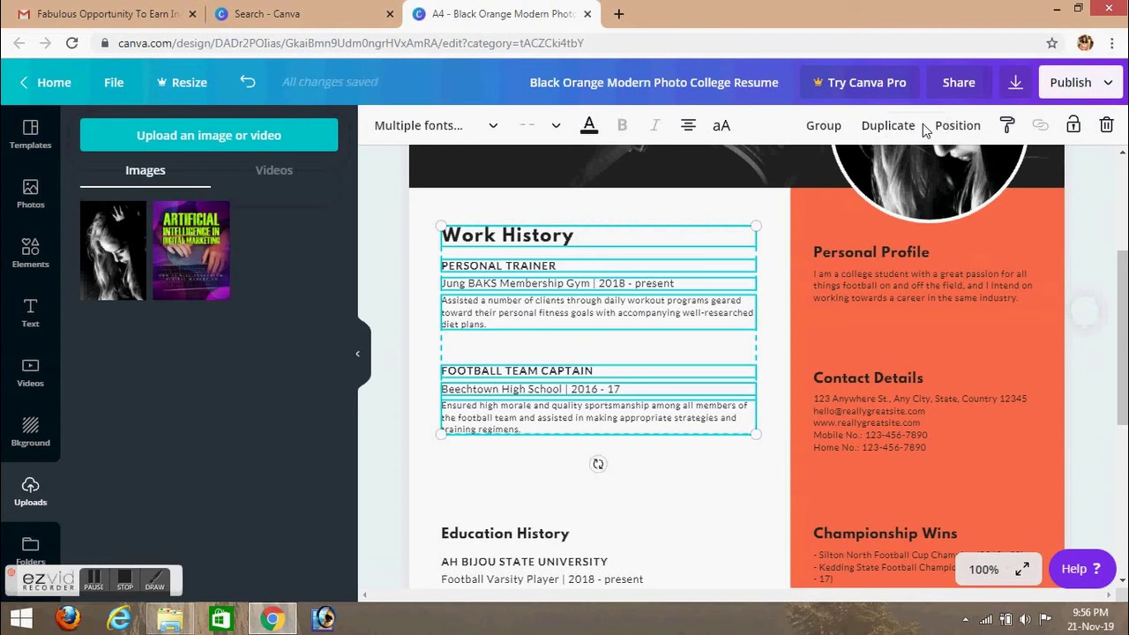
{"action": "left_click", "coordinate": [824, 127]}
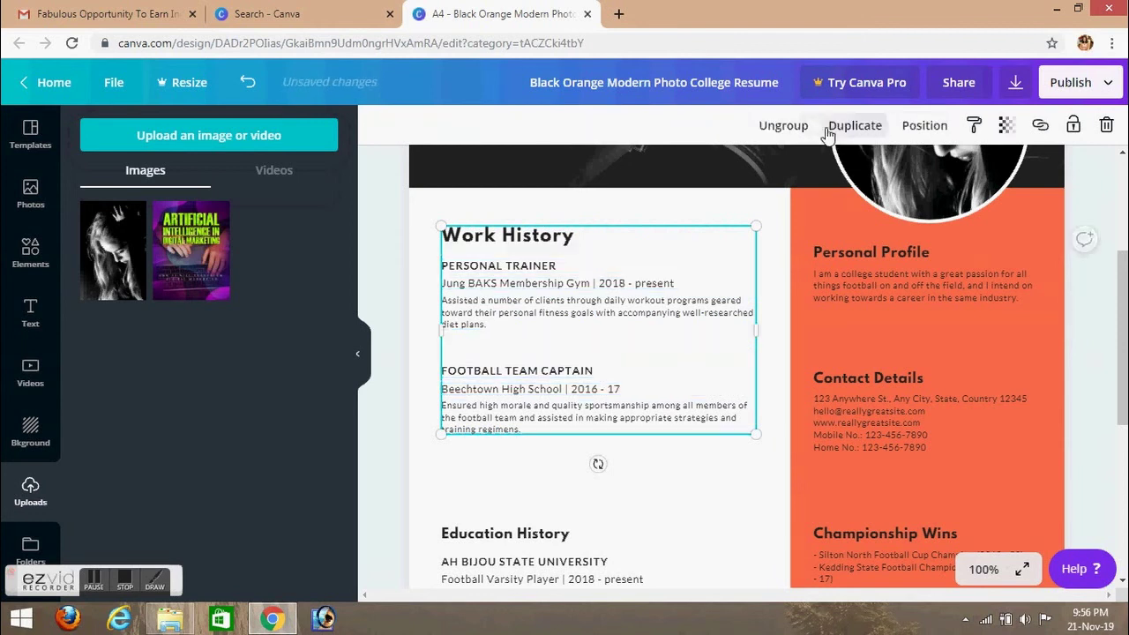
{"action": "left_click", "coordinate": [532, 285]}
{"action": "double_click", "coordinate": [532, 285]}
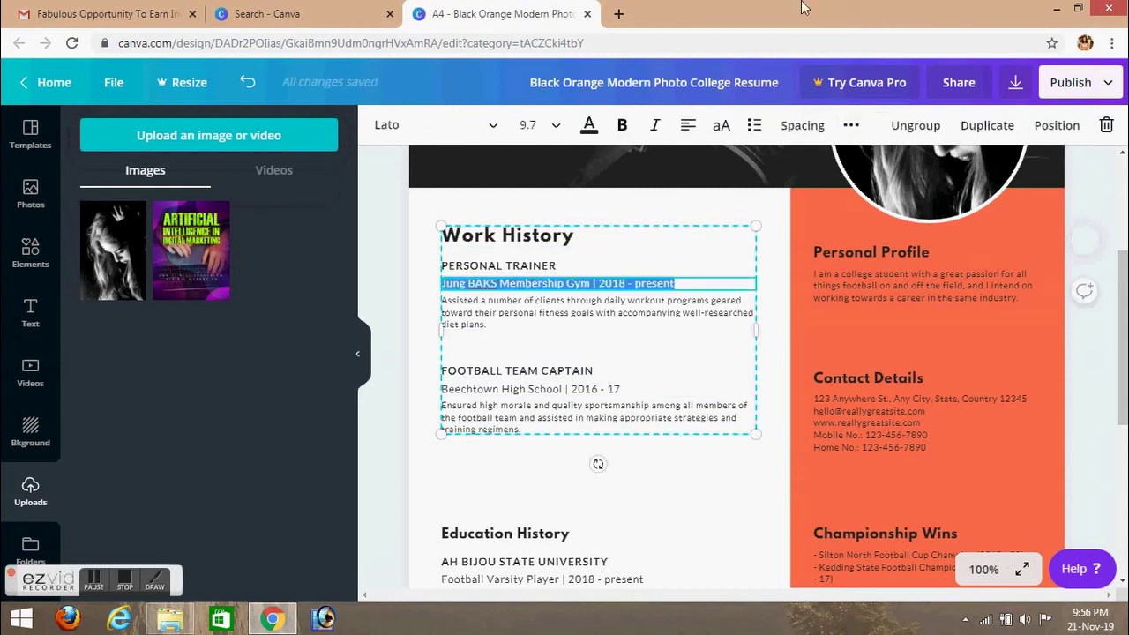
{"action": "left_click", "coordinate": [1005, 130]}
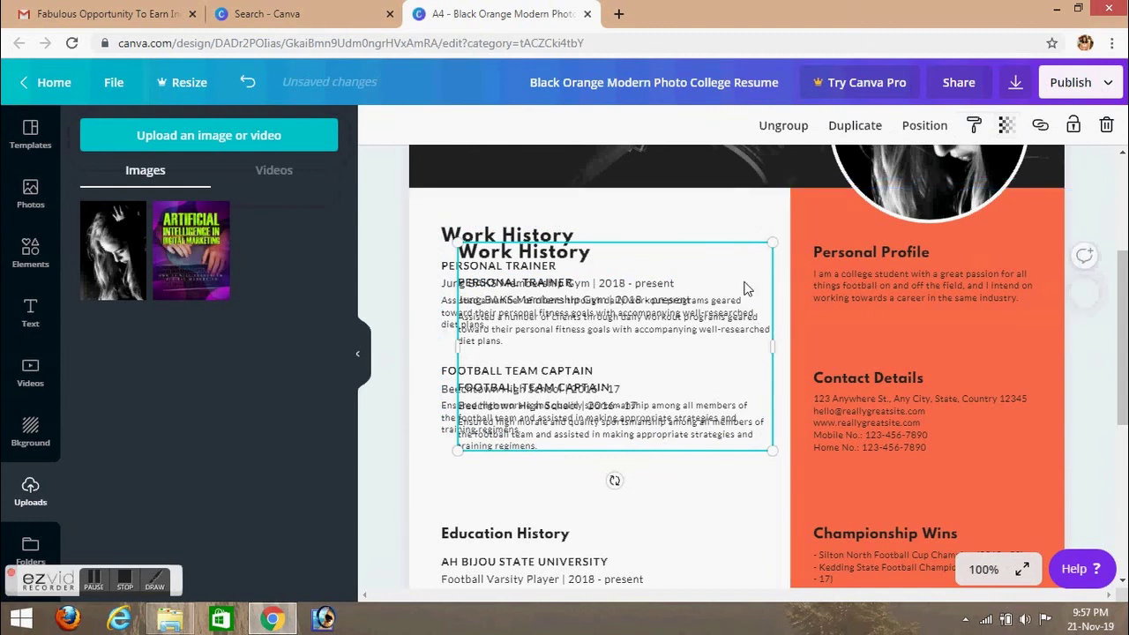
{"action": "left_click_drag", "start_coordinate": [744, 283], "coordinate": [723, 344]}
{"action": "left_click", "coordinate": [721, 349]}
{"action": "key", "text": "Delete"}
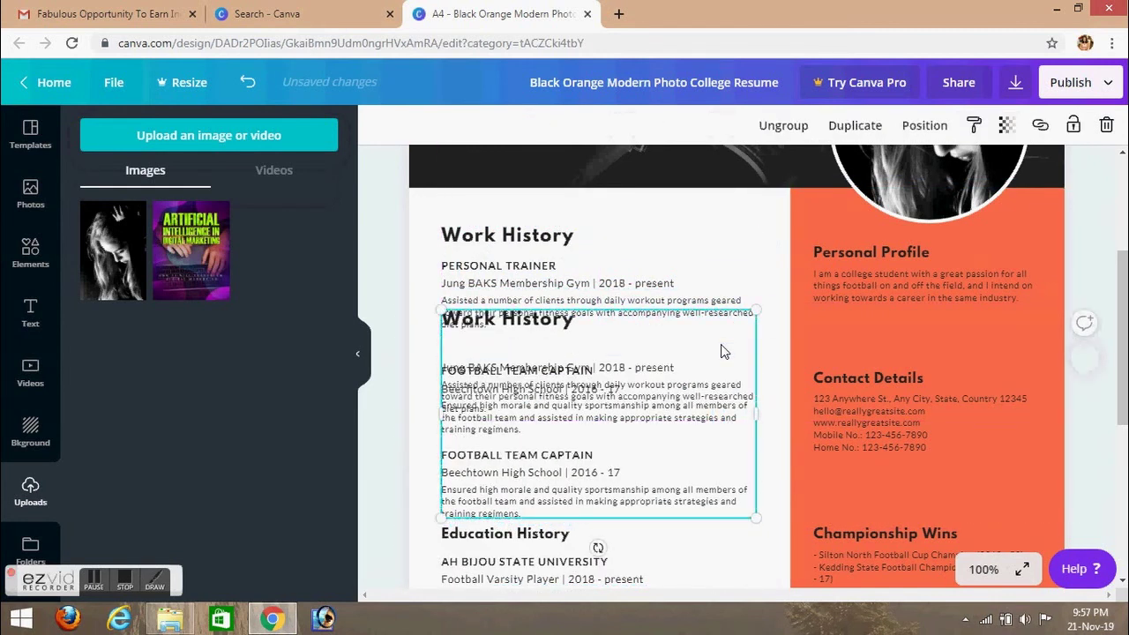
{"action": "left_click", "coordinate": [743, 315]}
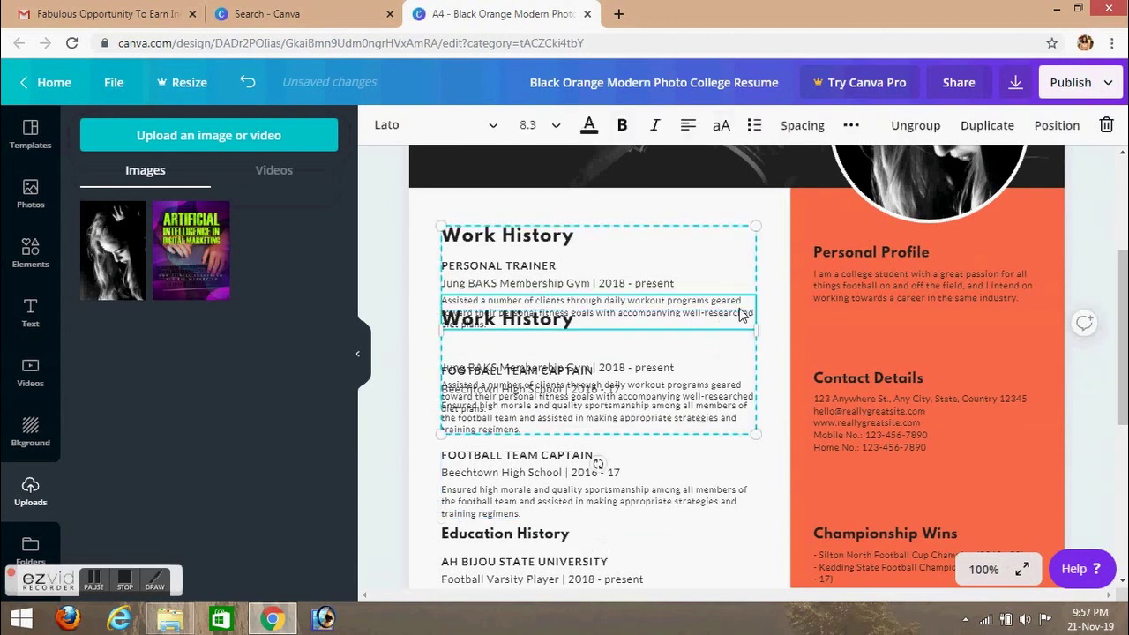
{"action": "left_click", "coordinate": [470, 404]}
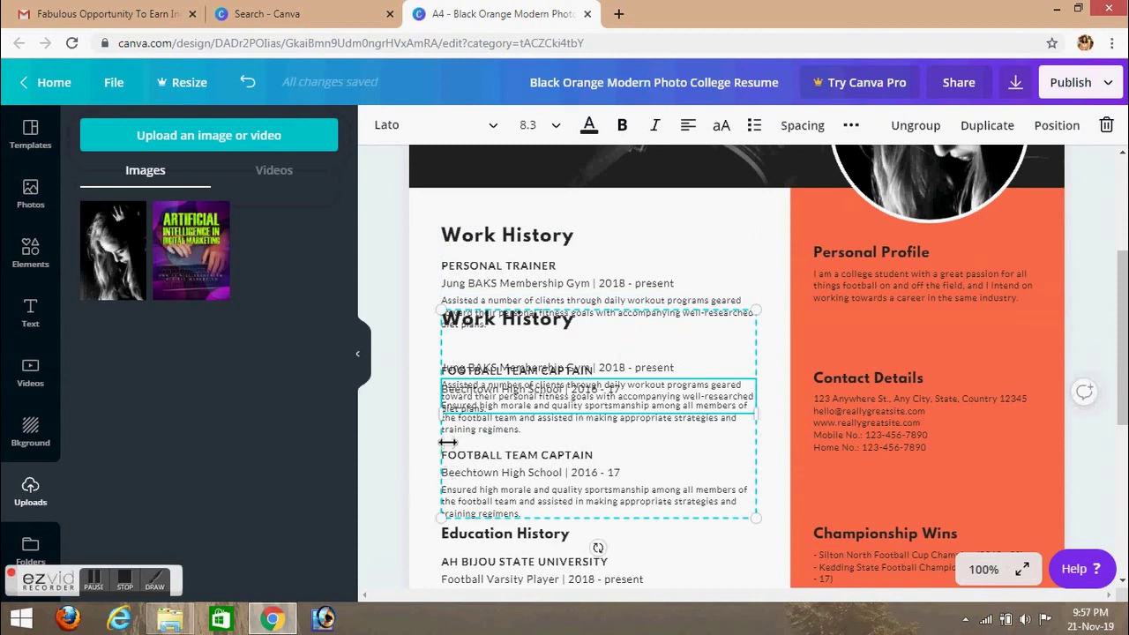
{"action": "key", "text": "Delete"}
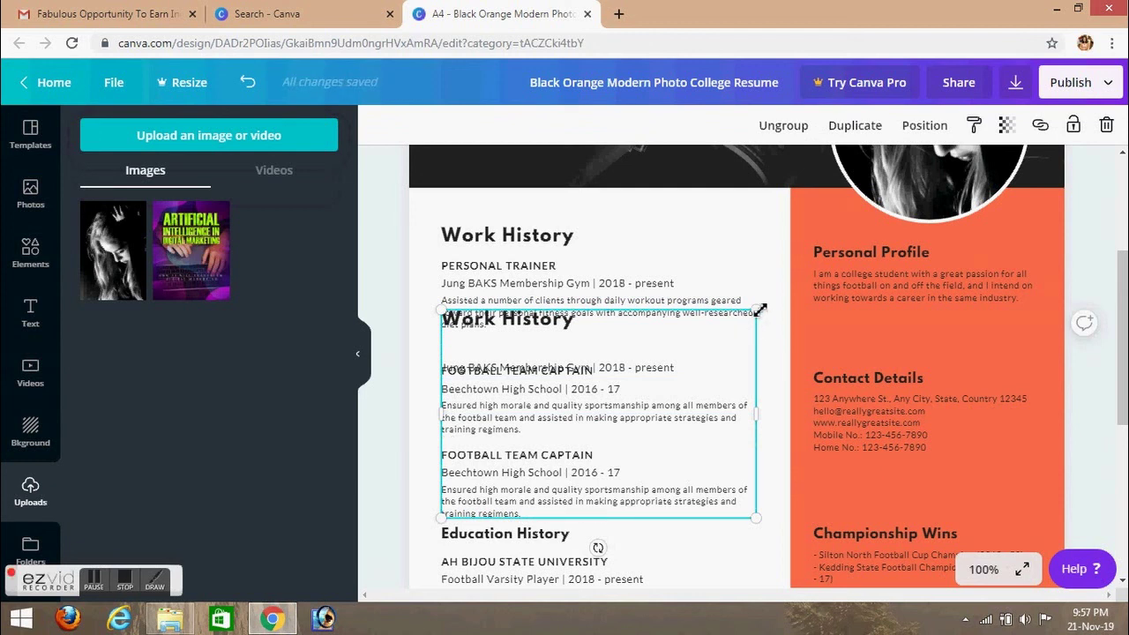
{"action": "key", "text": "Delete"}
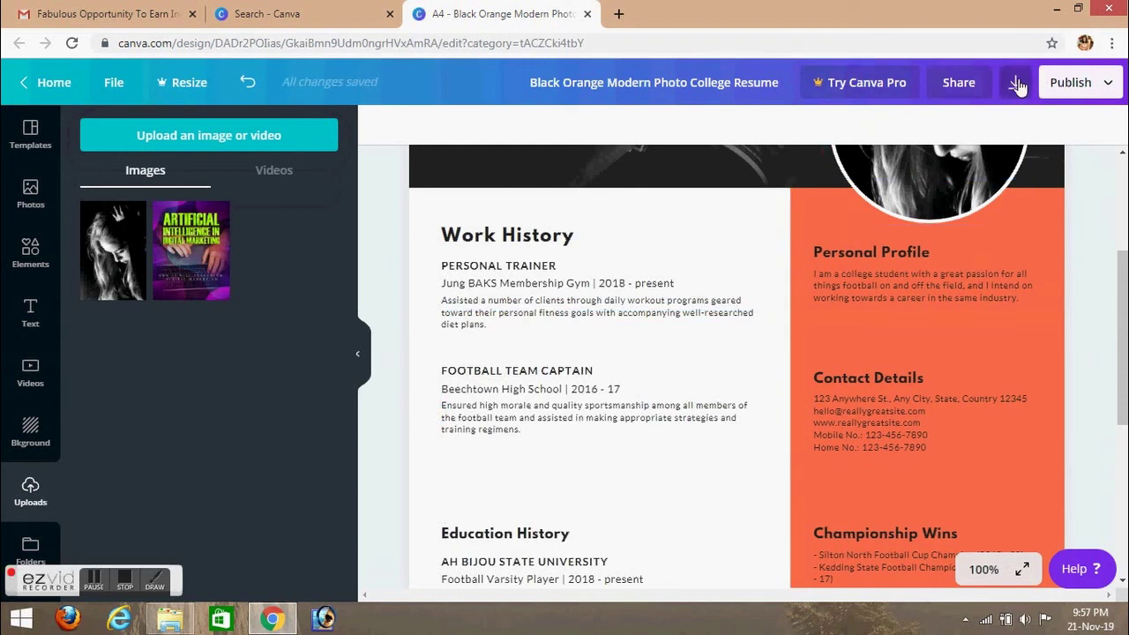
{"action": "left_click", "coordinate": [1123, 153]}
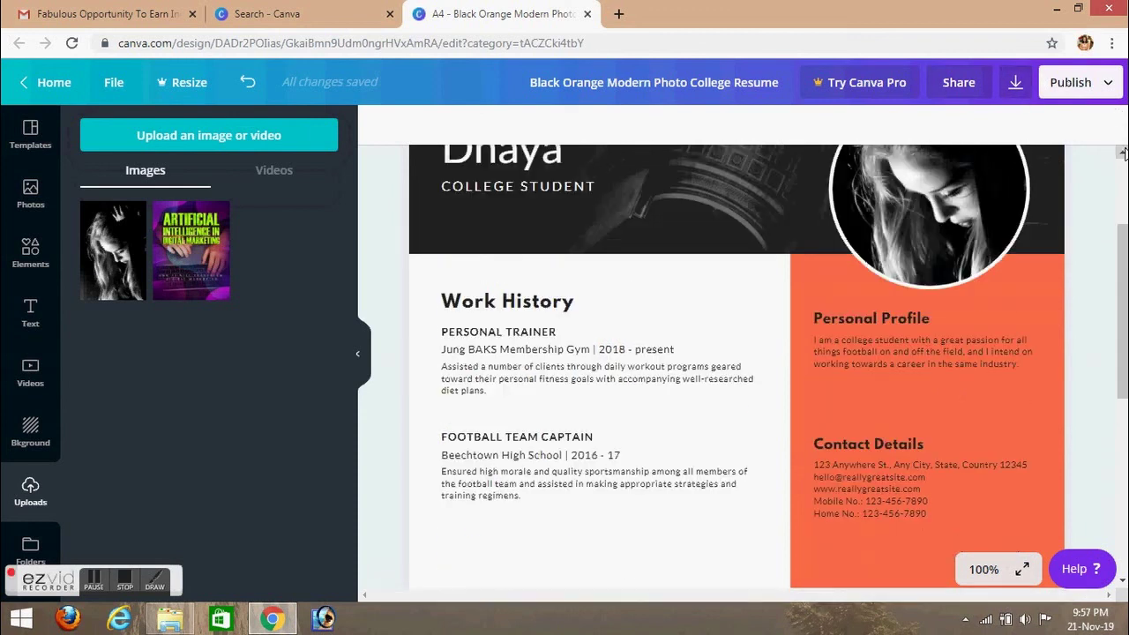
{"action": "left_click", "coordinate": [1123, 154]}
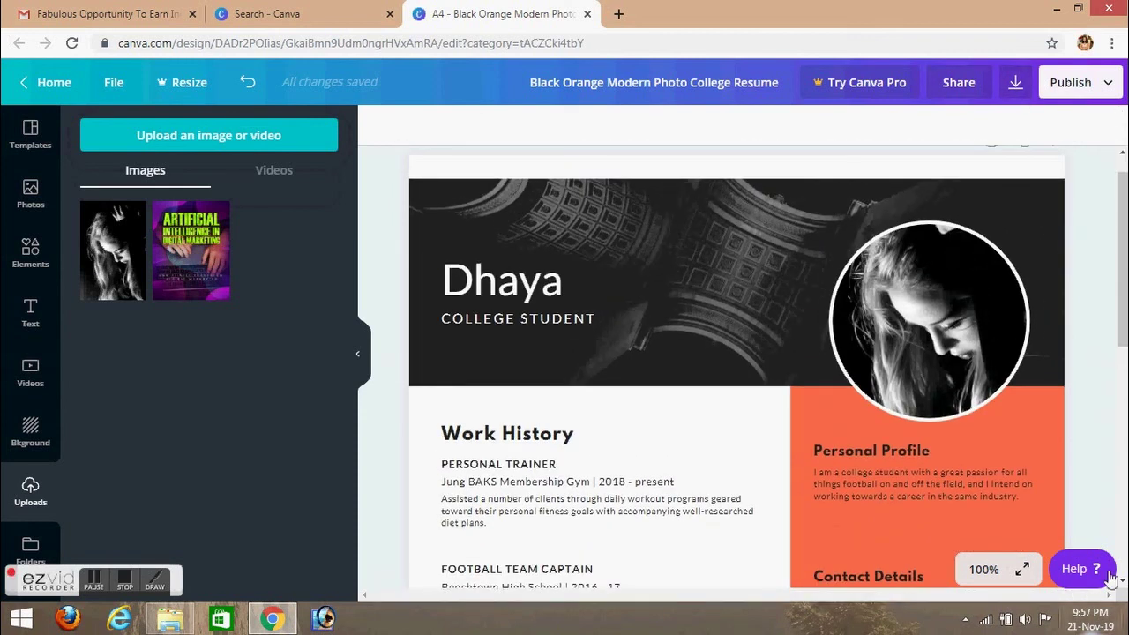
{"action": "left_click", "coordinate": [1122, 581]}
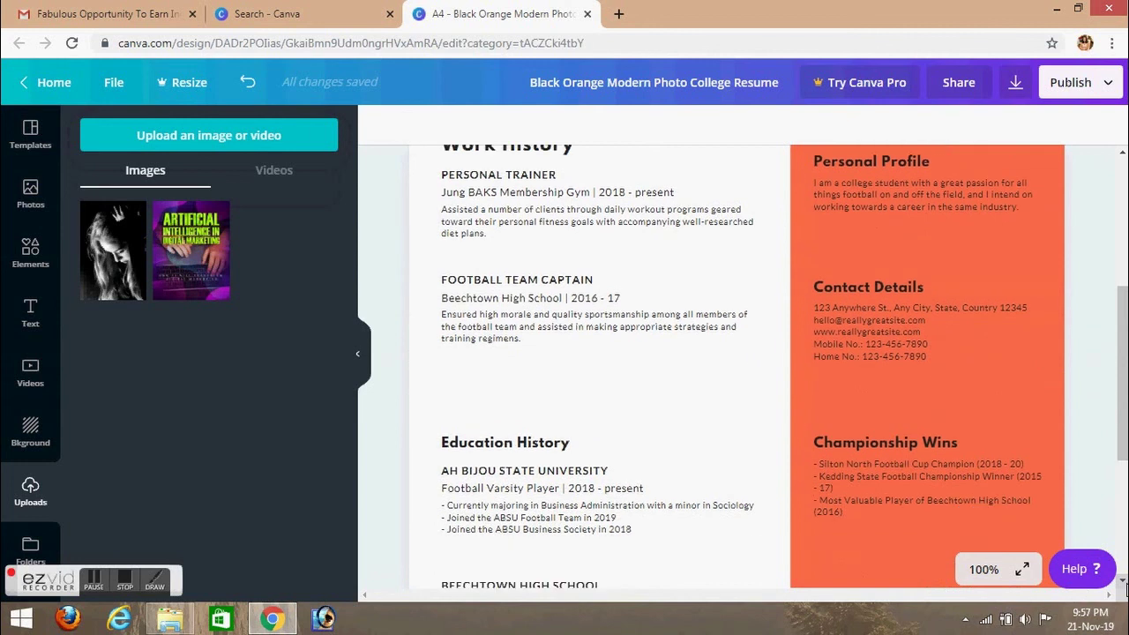
{"action": "left_click", "coordinate": [1123, 581]}
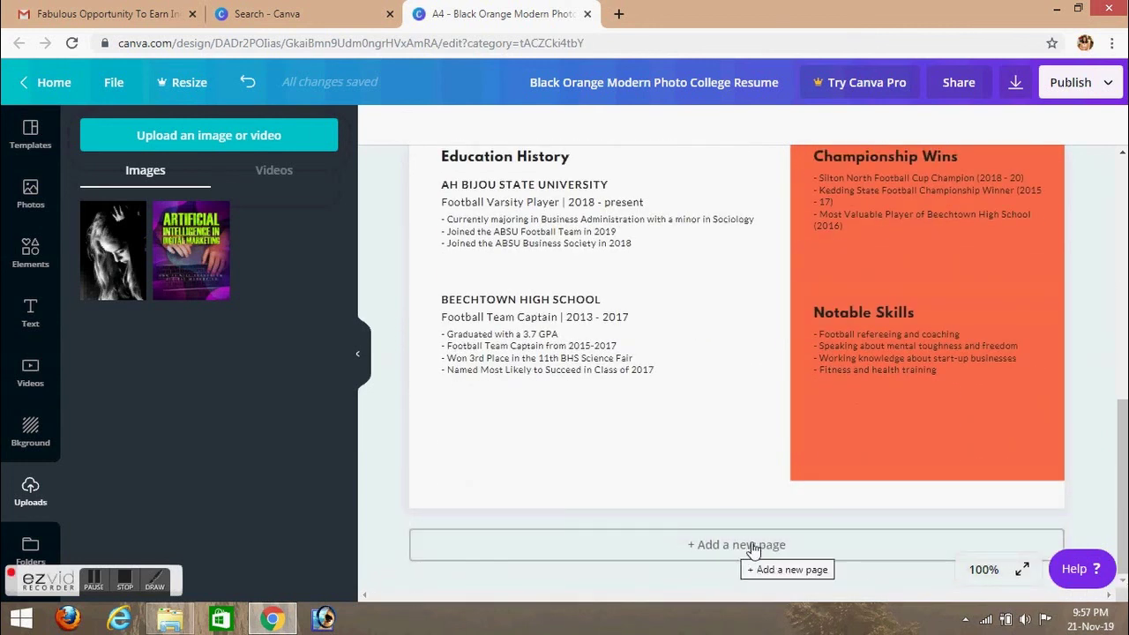
{"action": "left_click", "coordinate": [1021, 569]}
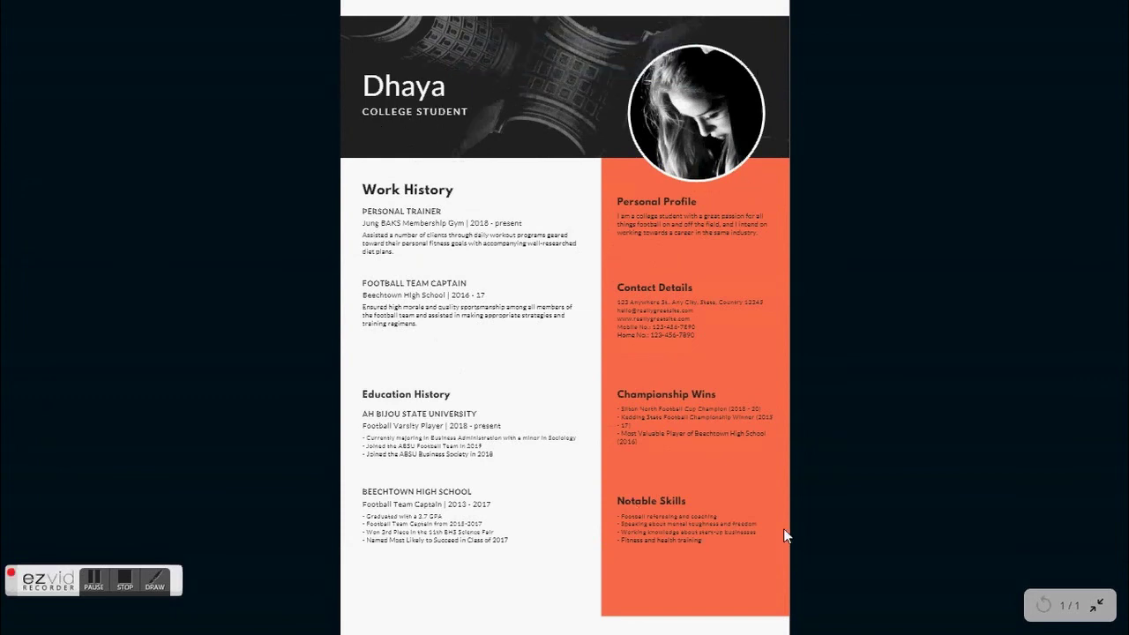
{"action": "left_click", "coordinate": [1098, 608]}
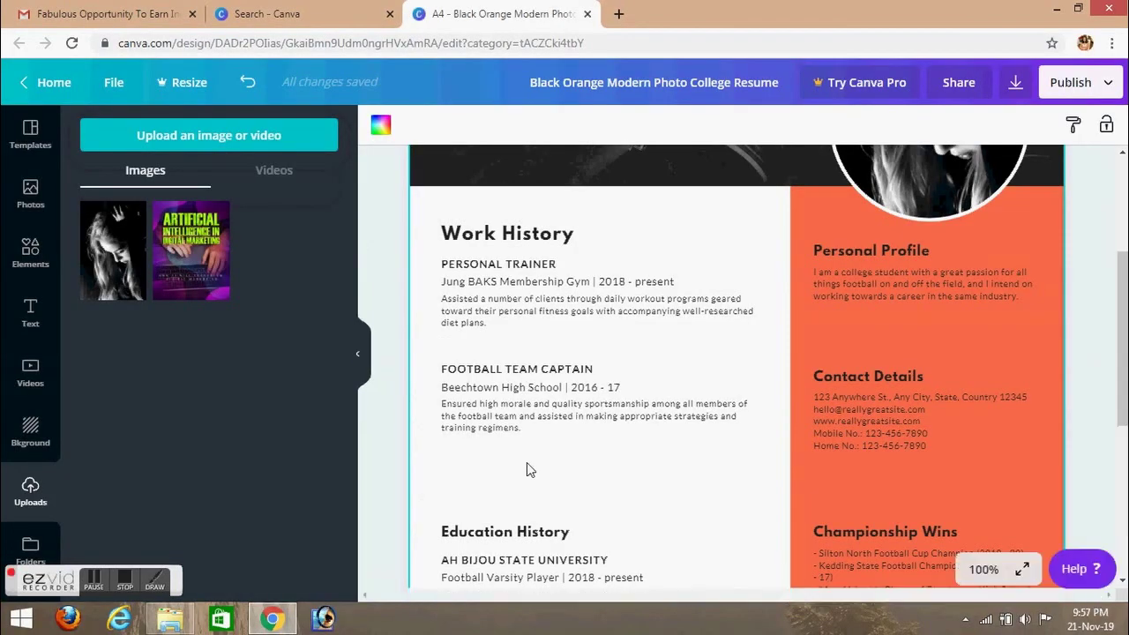